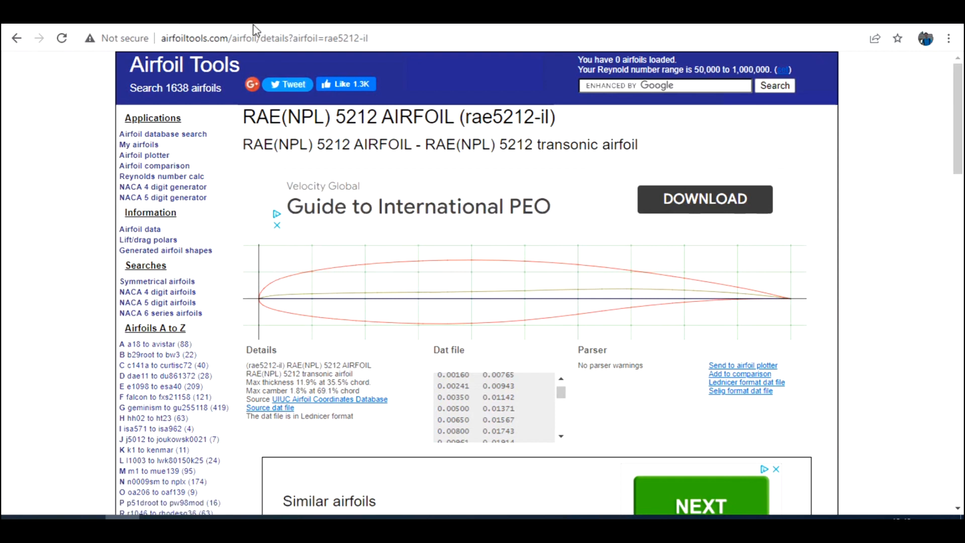
- Examine the upper- and lower-surface coordinate blocks in the RAE 5212 source dat file
left_click(231, 38)
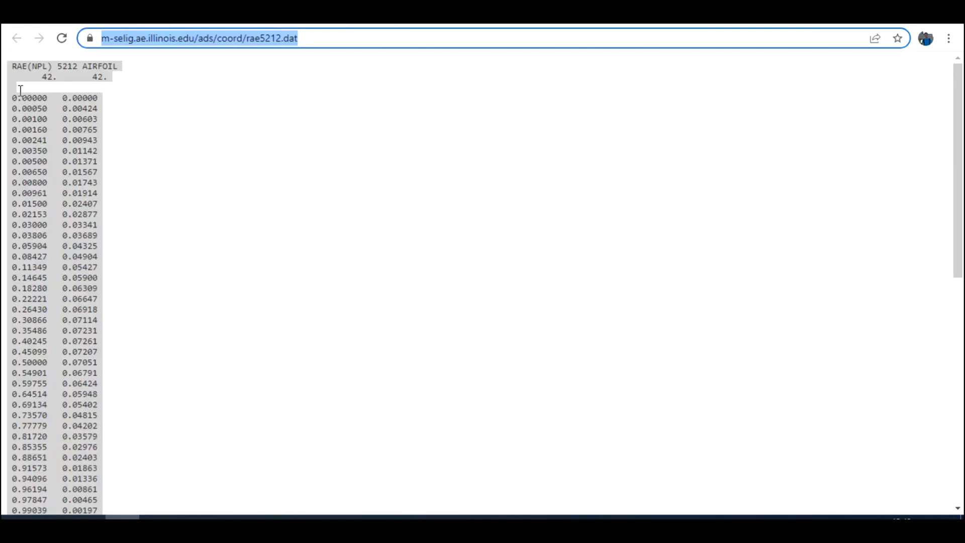
scroll(117, 222, "down", 5)
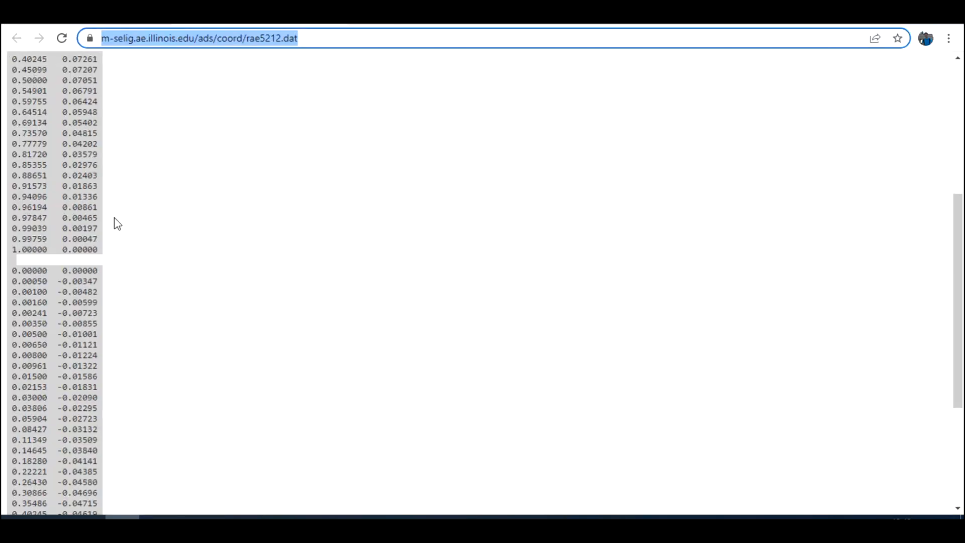
scroll(53, 234, "up", 5)
left_click(32, 107)
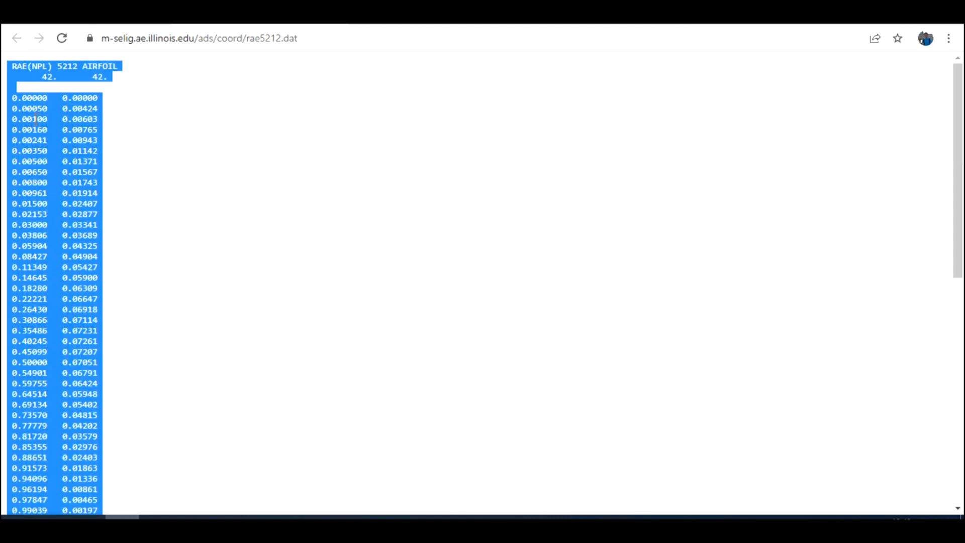
left_click_drag(10, 97, 118, 411)
scroll(118, 411, "down", 6)
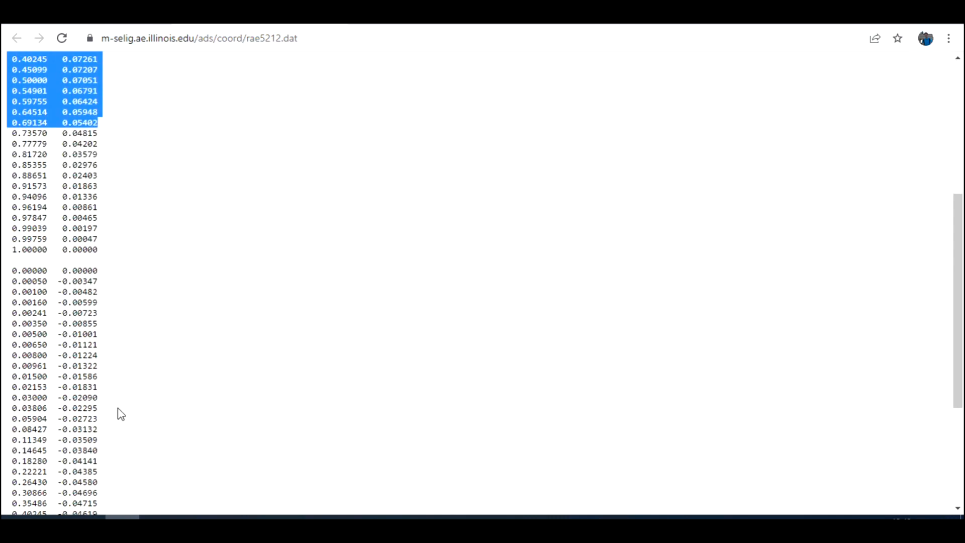
left_click_drag(22, 211, 79, 400)
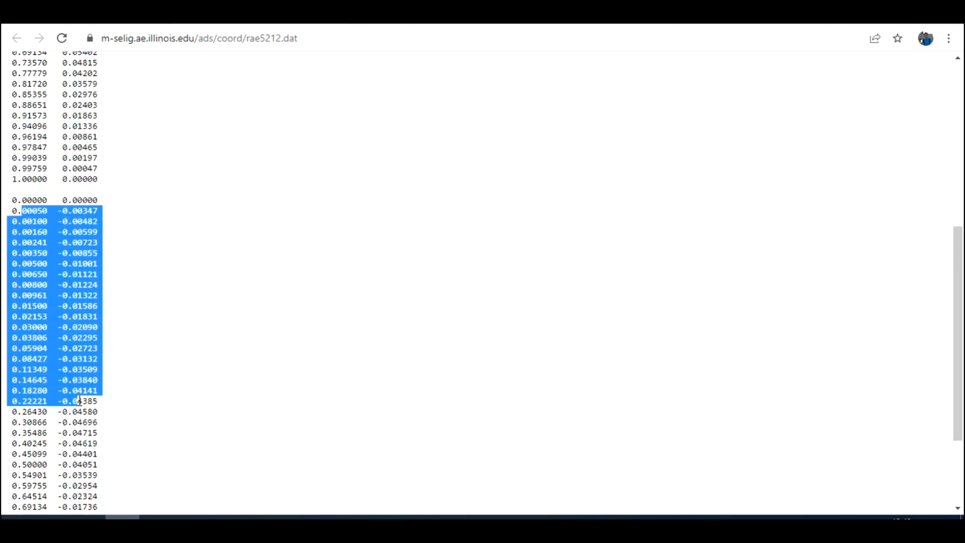
left_click(125, 369)
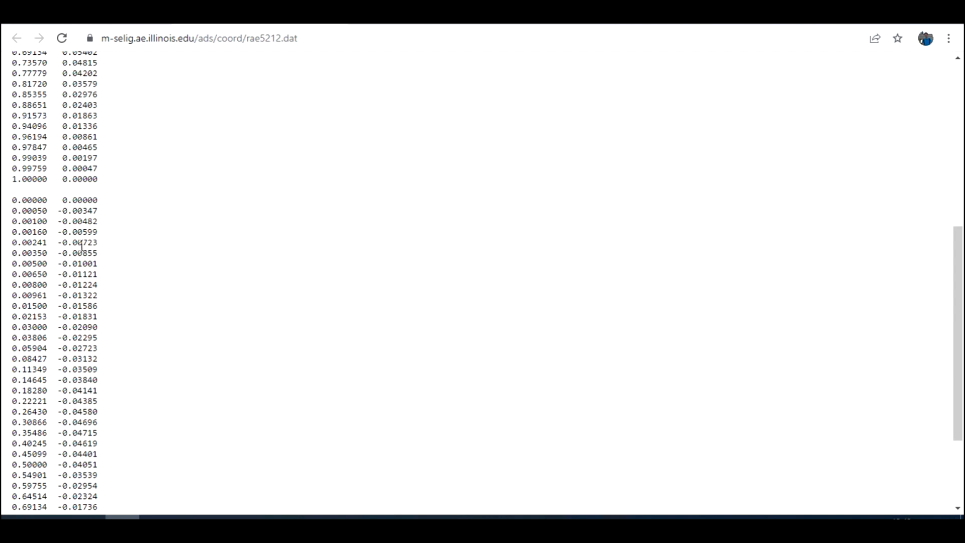
scroll(81, 246, "up", 7)
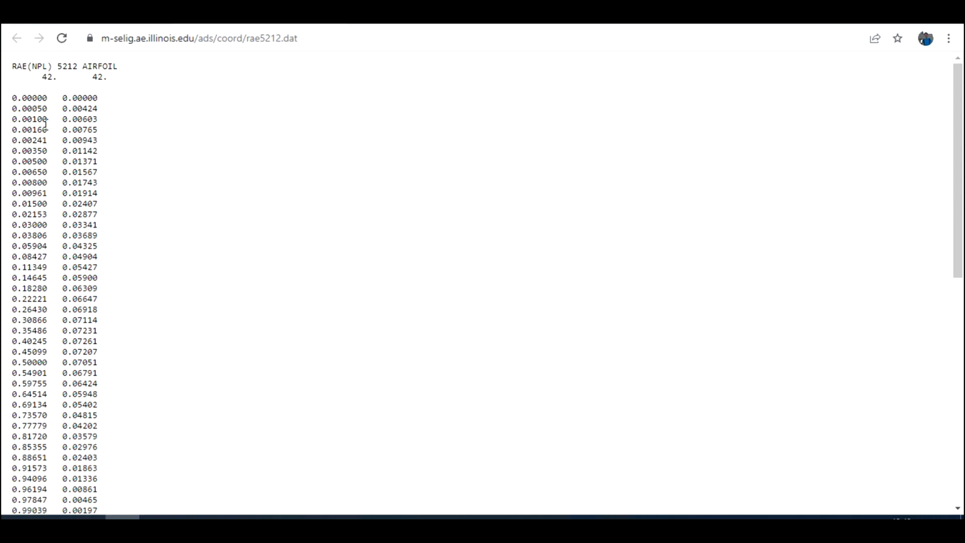
- Copy the entire RAE 5212 coordinate listing into column A of the blank Excel sheet and widen that column to fit
key("ctrl+a")
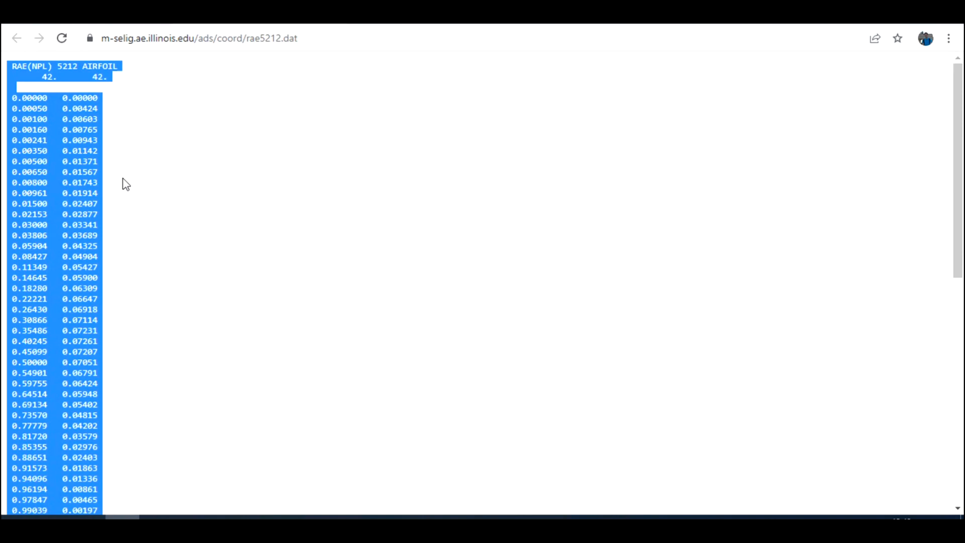
left_click(364, 517)
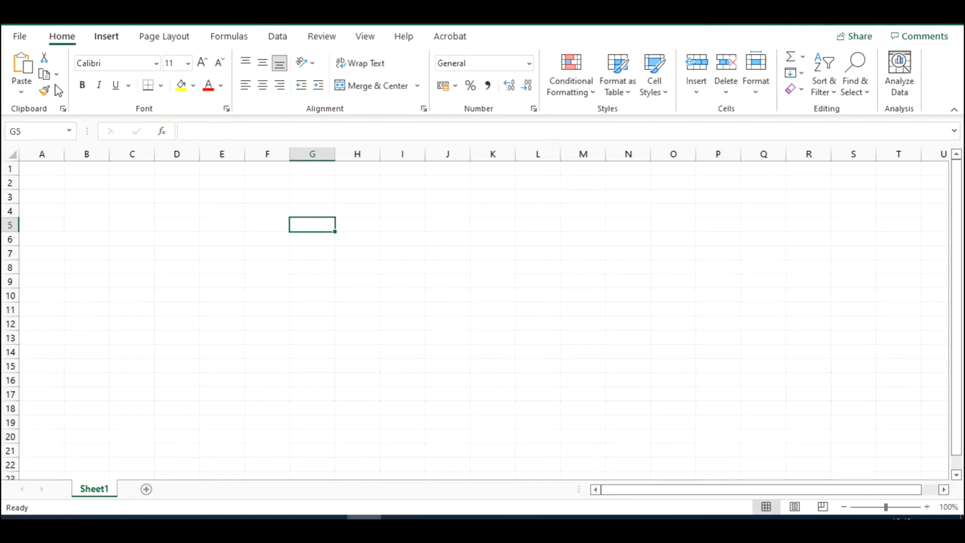
left_click(34, 157)
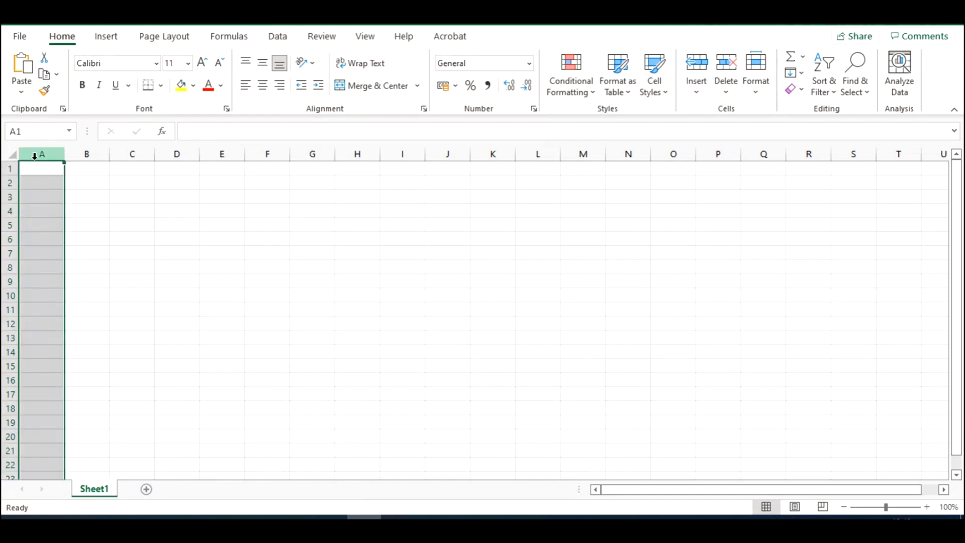
key("ctrl+v")
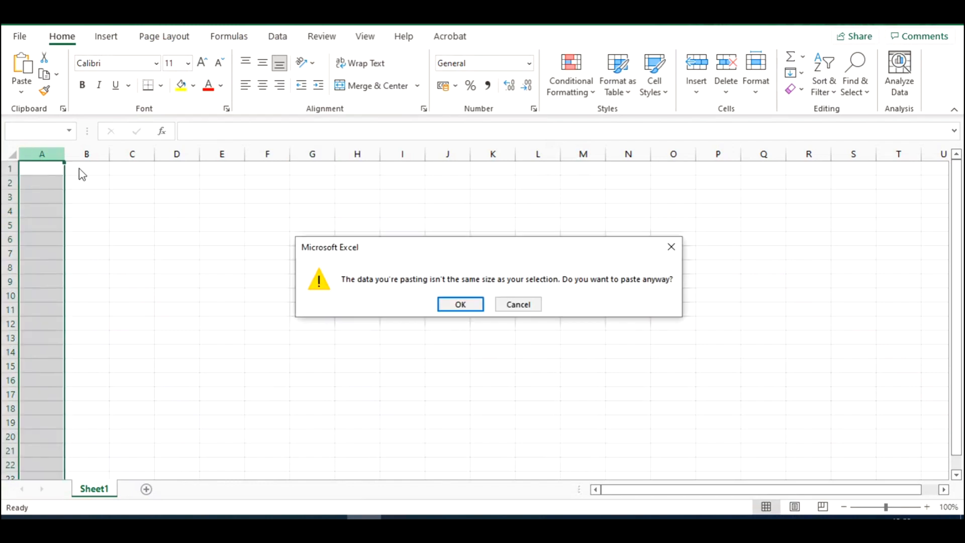
left_click(456, 305)
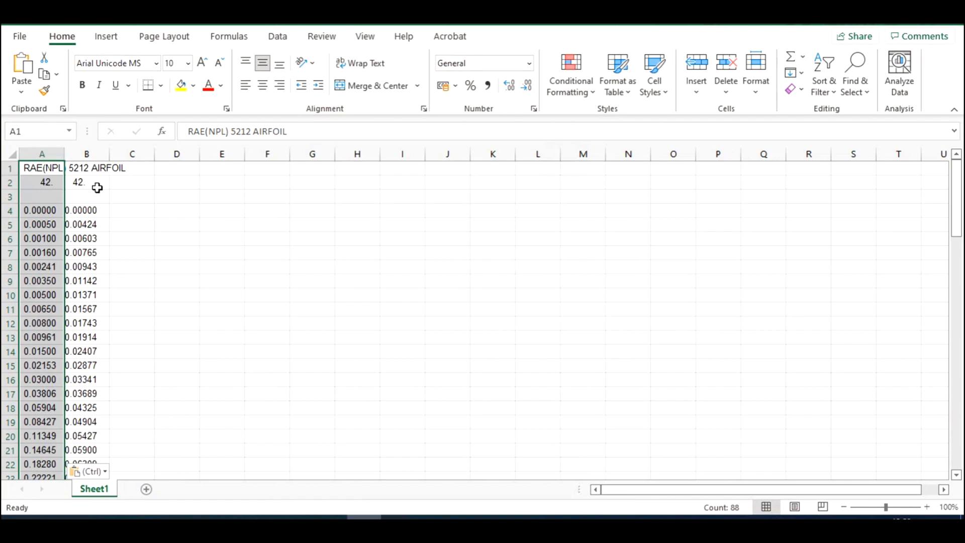
left_click(173, 234)
left_click_drag(65, 154, 134, 153)
- Delete header rows 1 to 3 above the upper-surface coordinates
scroll(129, 258, "down", 18)
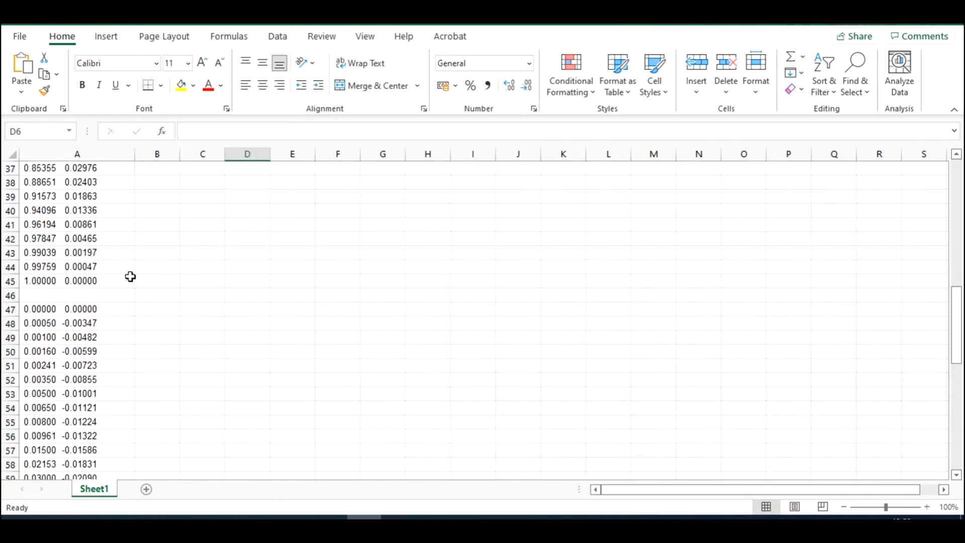
scroll(129, 284, "up", 18)
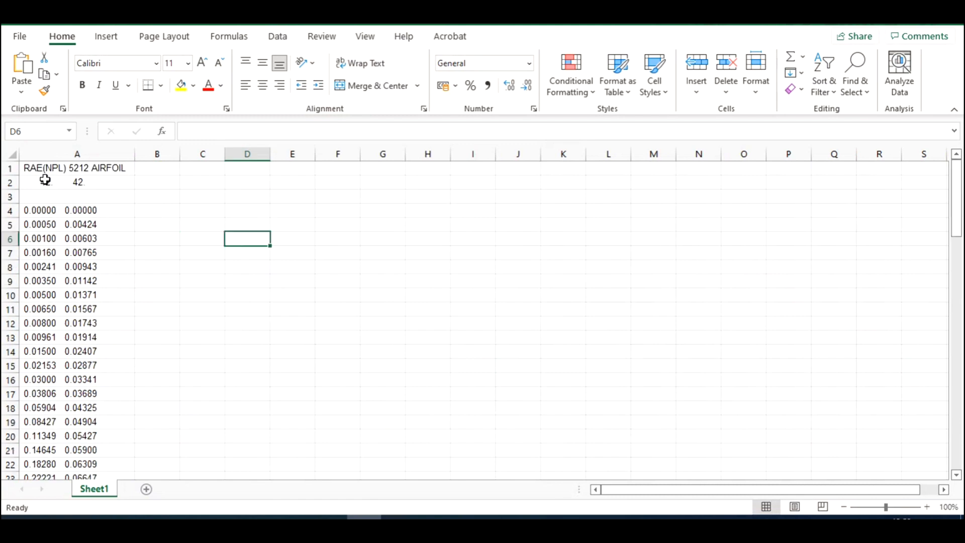
left_click_drag(5, 168, 6, 192)
right_click(40, 191)
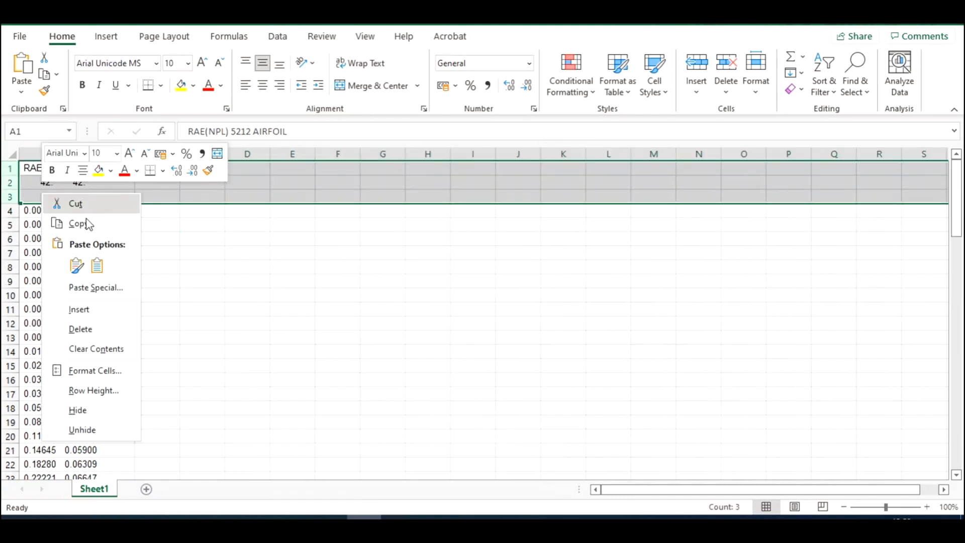
left_click(80, 328)
left_click(157, 227)
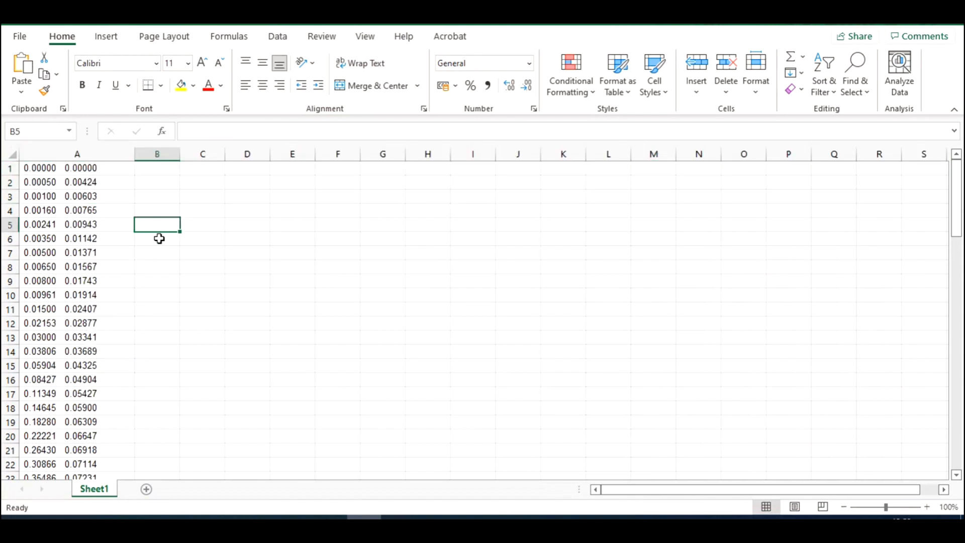
- Clear the lower-surface coordinates from row 44 down to the end of the data
scroll(123, 284, "down", 9)
scroll(123, 287, "down", 3)
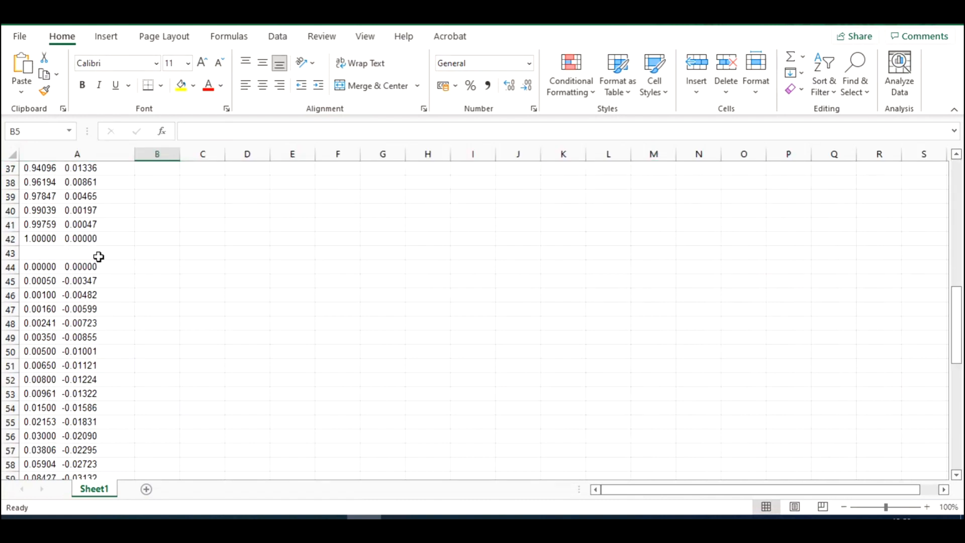
left_click_drag(8, 266, 70, 459)
scroll(134, 367, "up", 2)
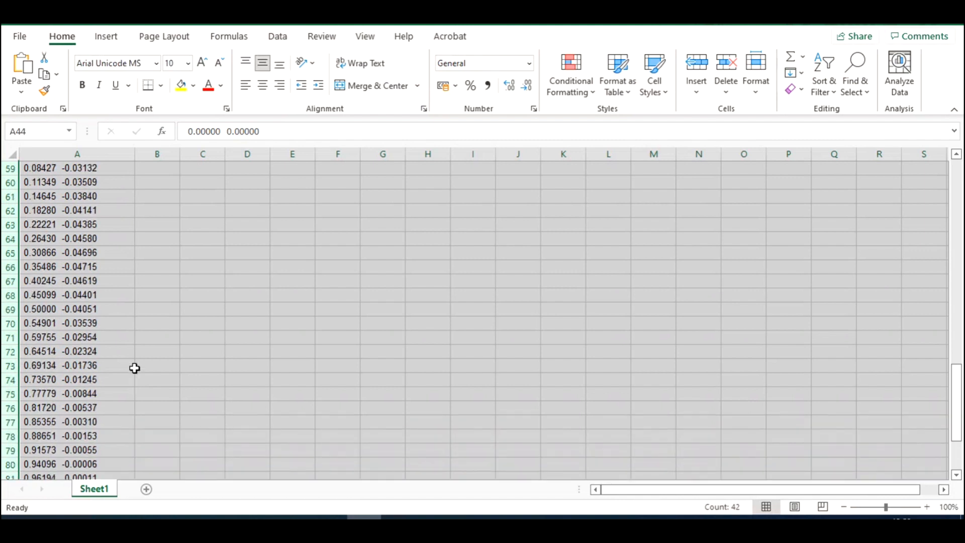
key("Delete")
scroll(133, 366, "up", 8)
scroll(105, 337, "up", 11)
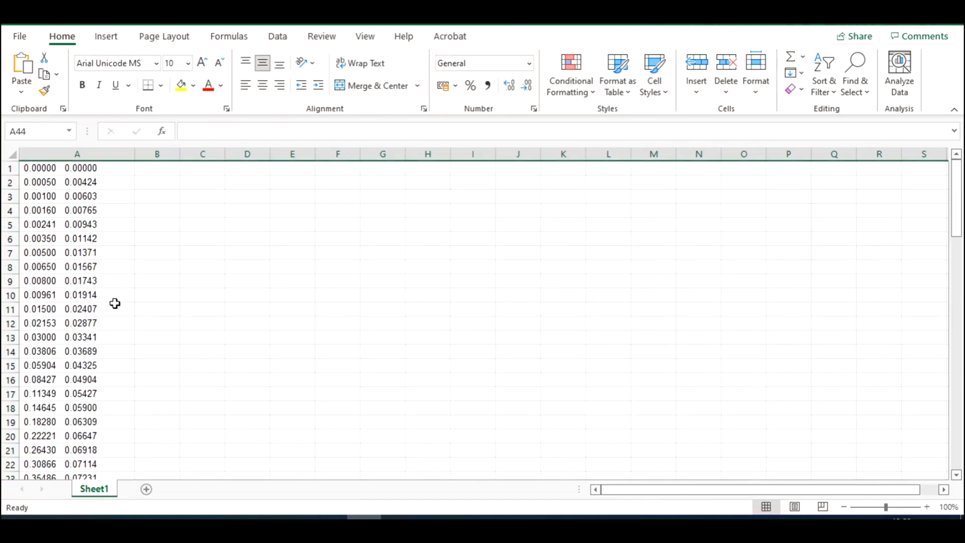
- Split the column A coordinates with Text to Columns as delimited data, using the Space delimiter and General format
left_click(79, 154)
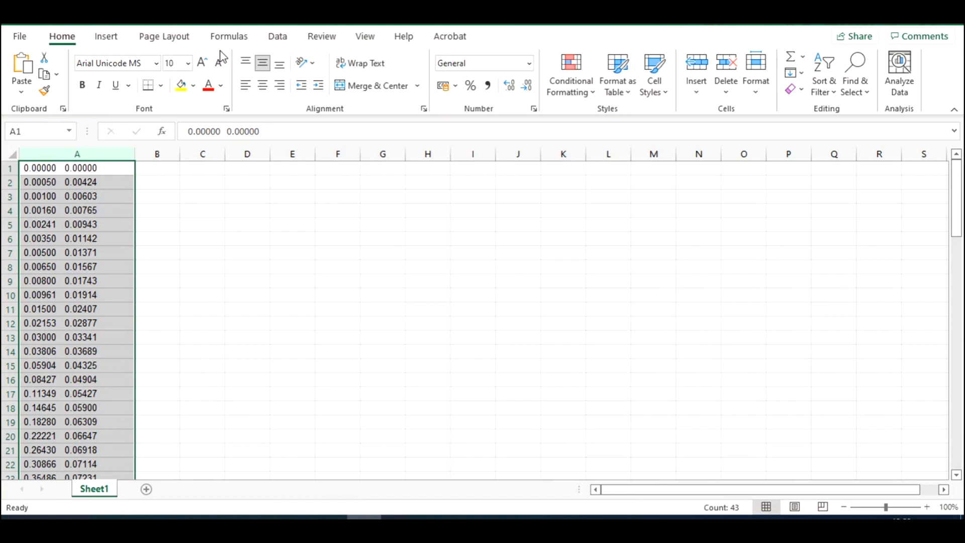
left_click(277, 36)
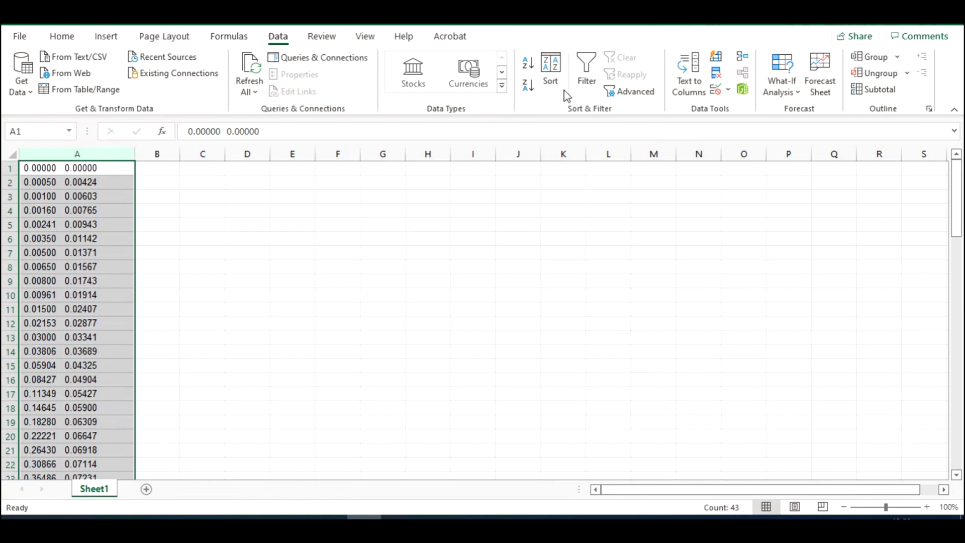
left_click(685, 91)
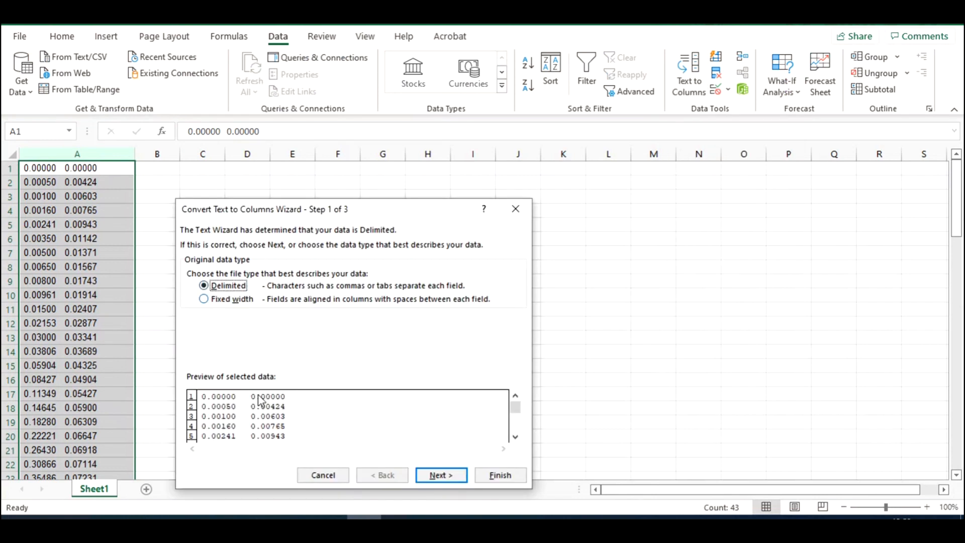
left_click(441, 475)
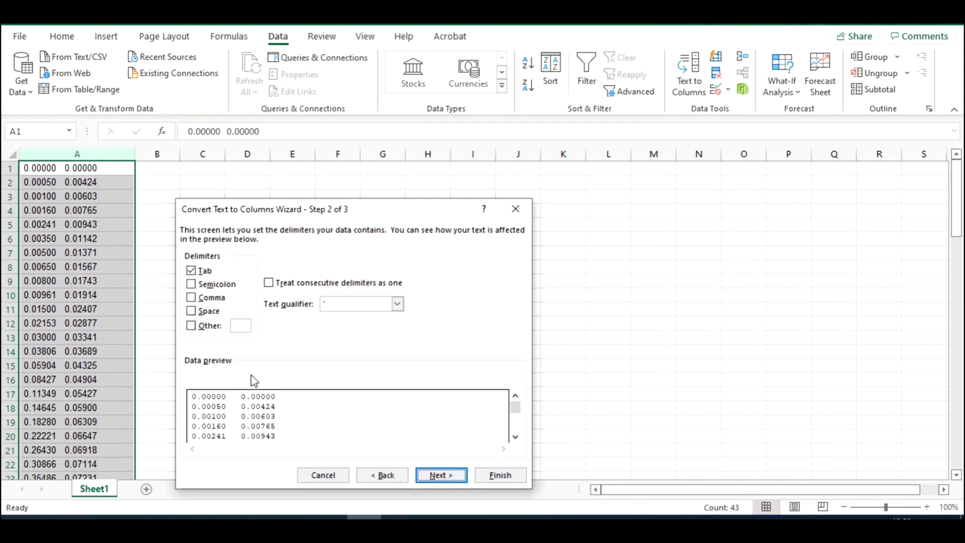
left_click(206, 312)
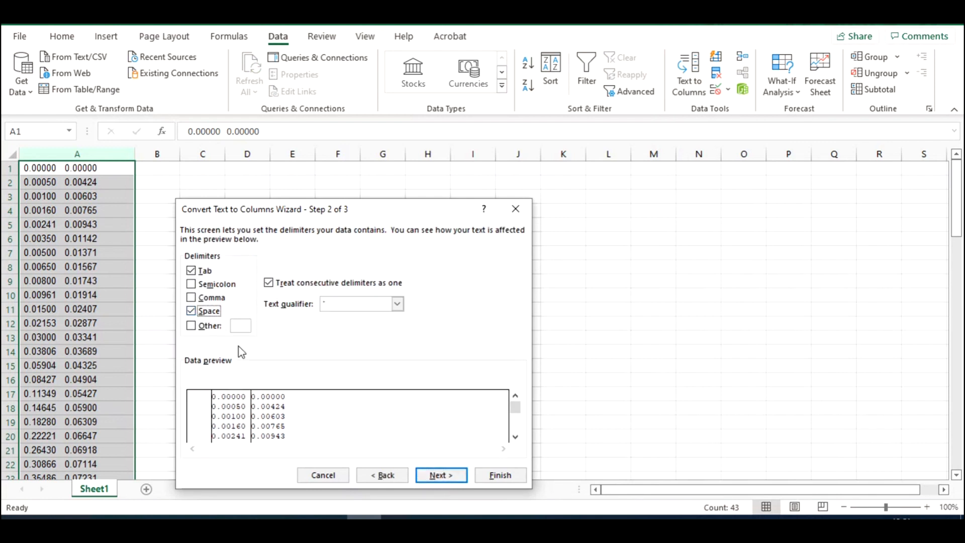
left_click(205, 272)
left_click(452, 476)
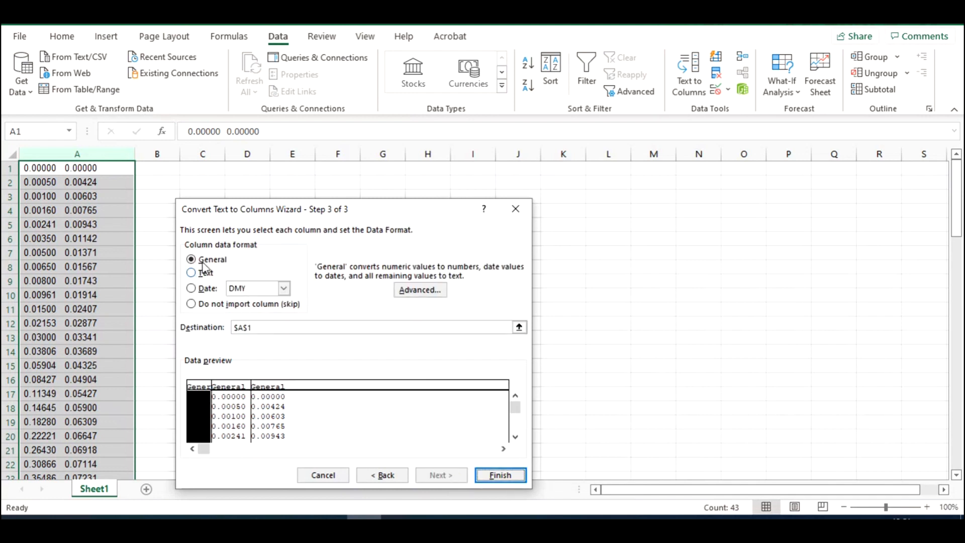
left_click(495, 475)
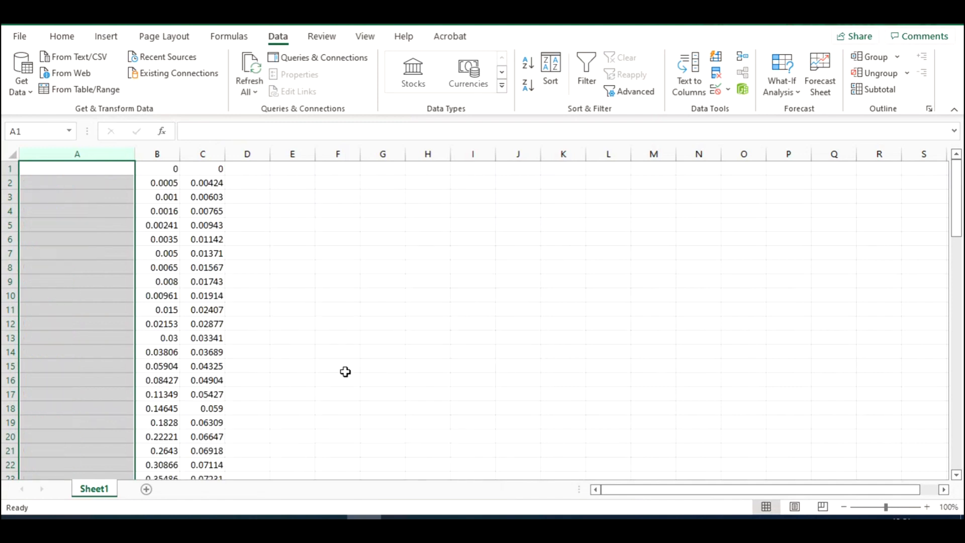
- Delete the empty column A in front of the split x and y coordinates
left_click(155, 152)
left_click(195, 154)
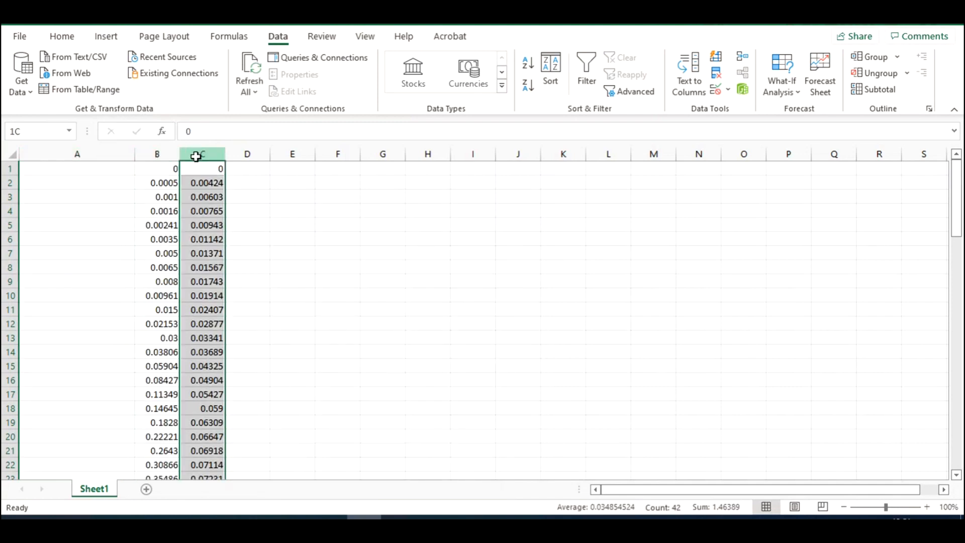
left_click_drag(167, 151, 198, 155)
left_click(108, 152)
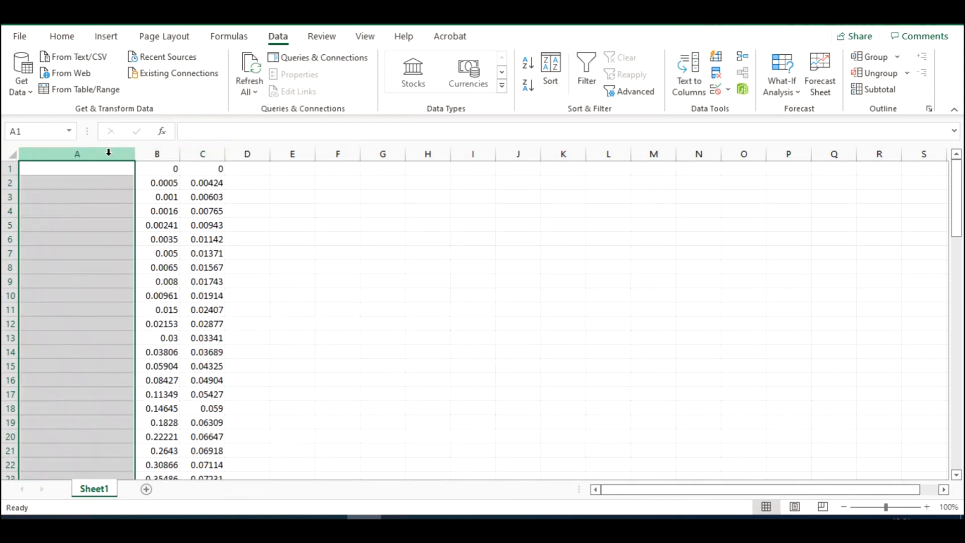
right_click(111, 157)
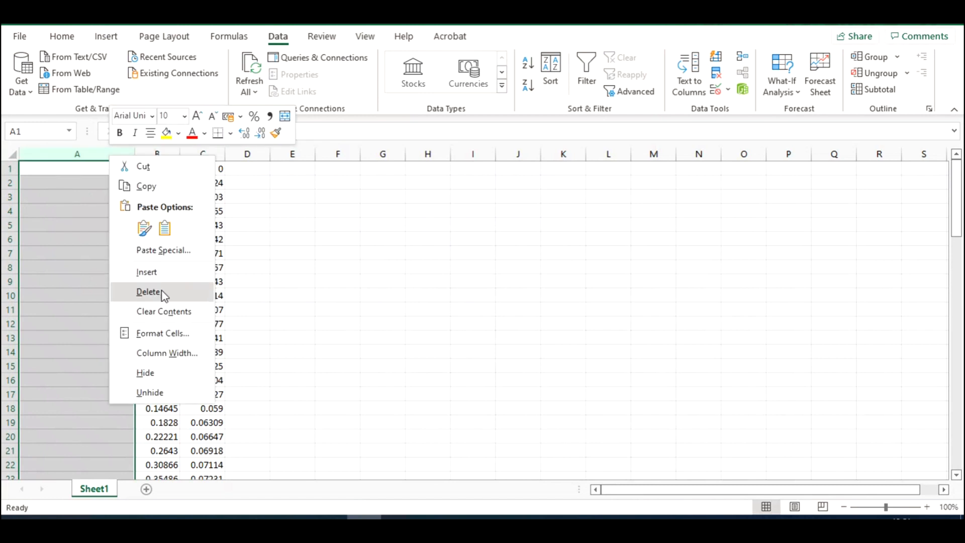
left_click(149, 292)
left_click(171, 168)
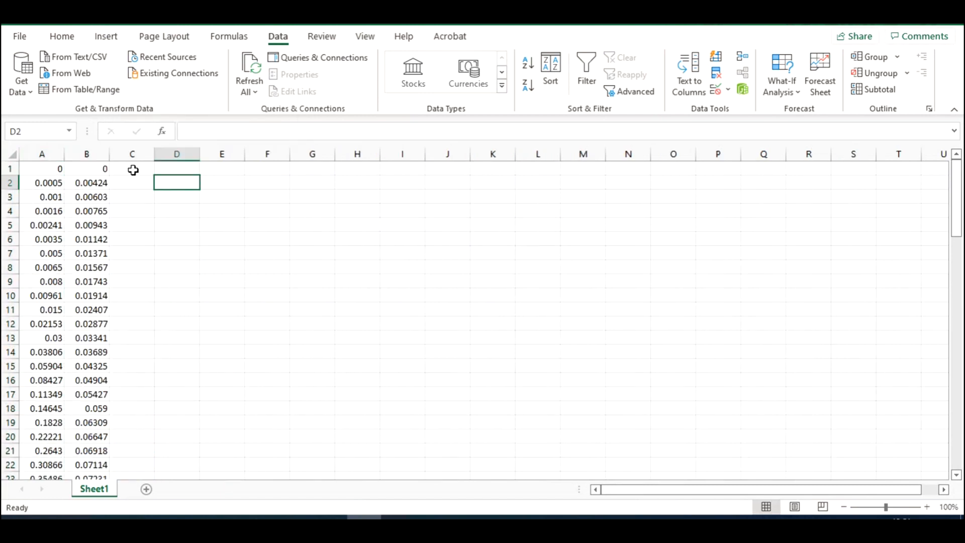
- Enter 0 in C1 and fill it down to C42 as the z coordinate of every point
left_click(133, 170)
type("0")
key("Return")
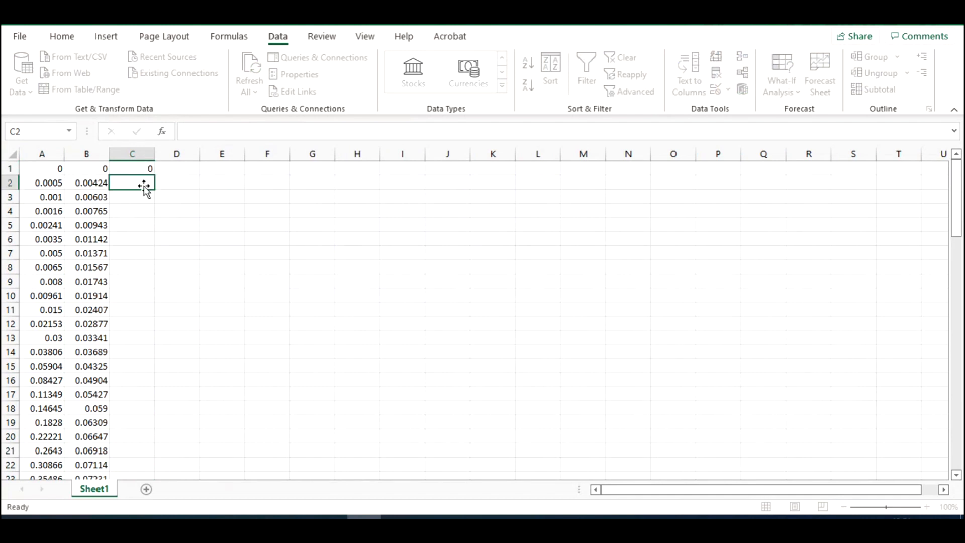
left_click(152, 173)
left_click_drag(155, 176, 144, 450)
left_click(231, 312)
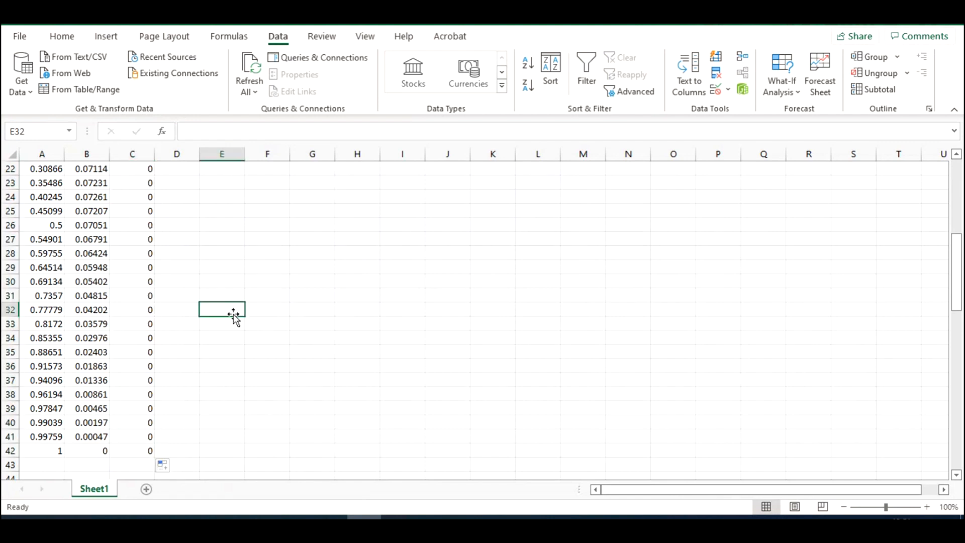
scroll(90, 273, "up", 7)
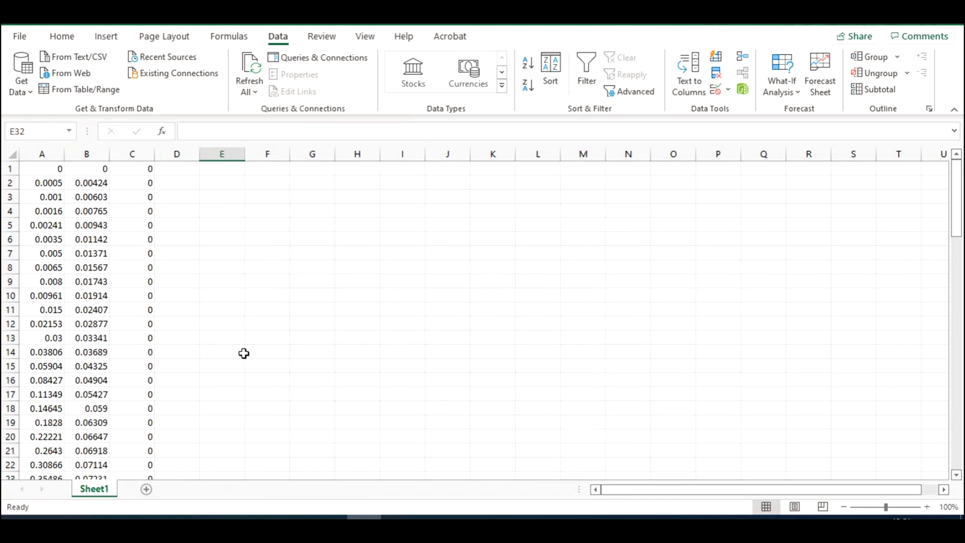
- Switch to STAR-CCM+ and create a new simulation with the Serial process option
left_click(295, 517)
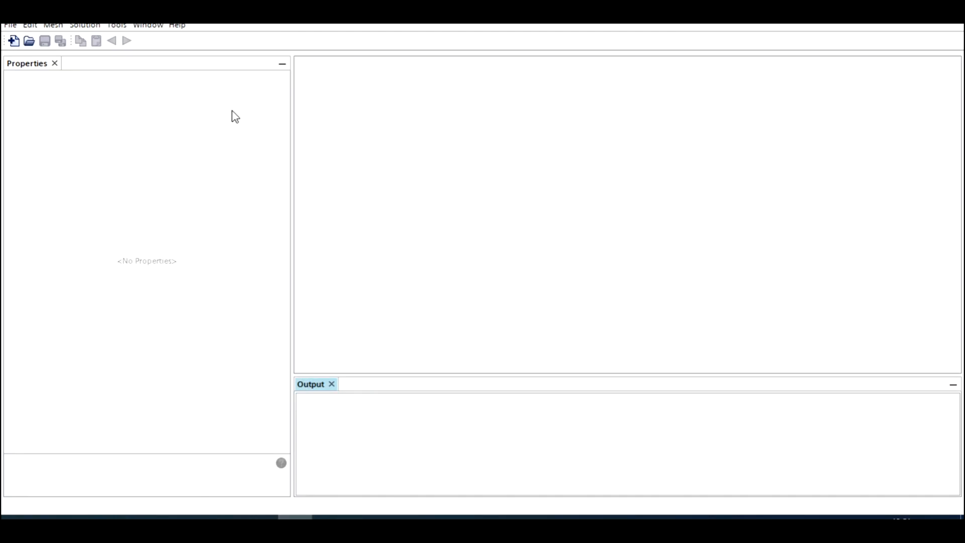
left_click(14, 41)
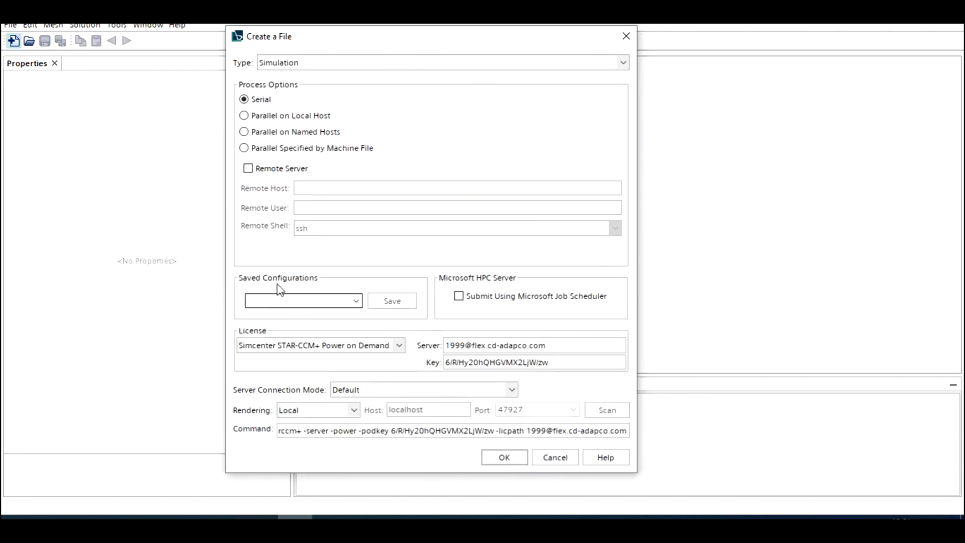
left_click(503, 458)
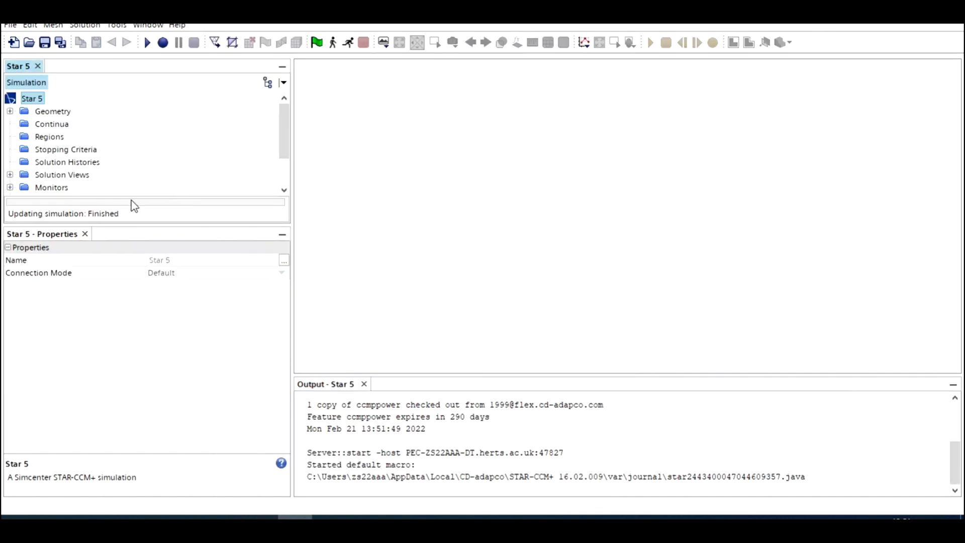
- Create a new 3D-CAD model under the simulation's Geometry node
scroll(41, 131, "down", 2)
scroll(40, 132, "up", 2)
left_click_drag(74, 232, 69, 294)
left_click(69, 248)
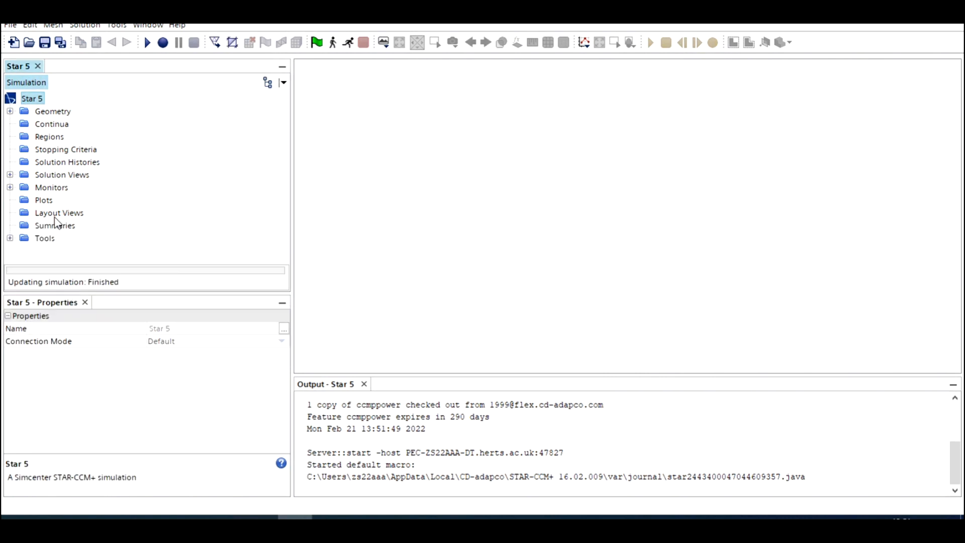
left_click(10, 111)
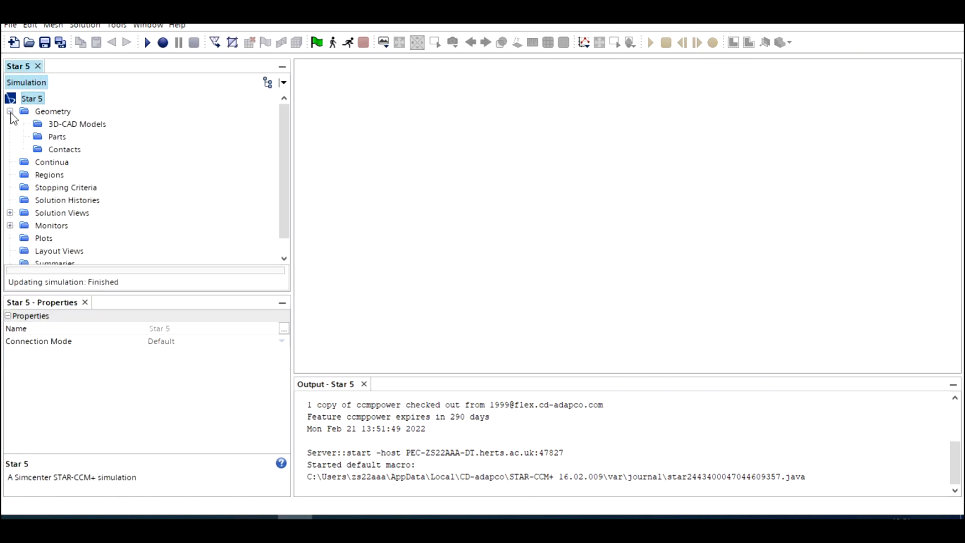
left_click(53, 111)
left_click(56, 125)
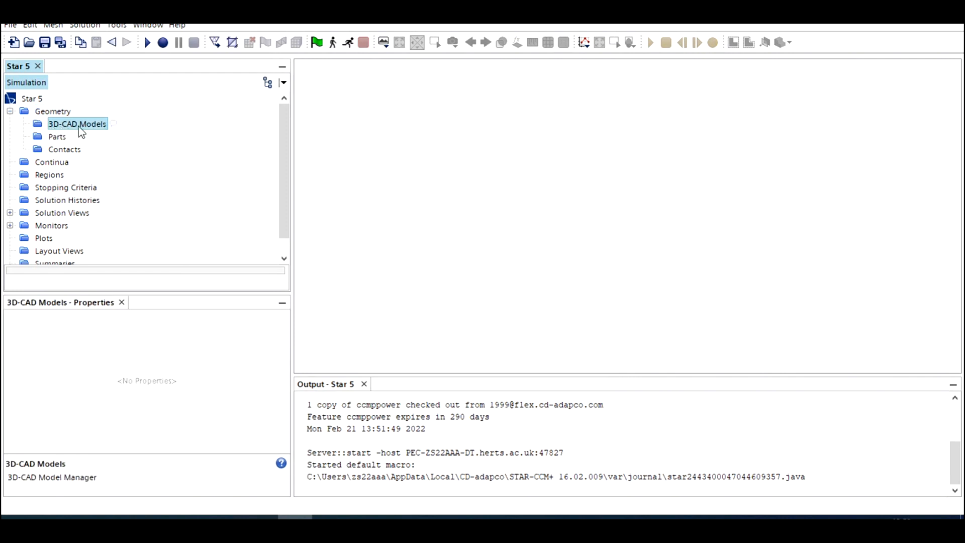
right_click(80, 132)
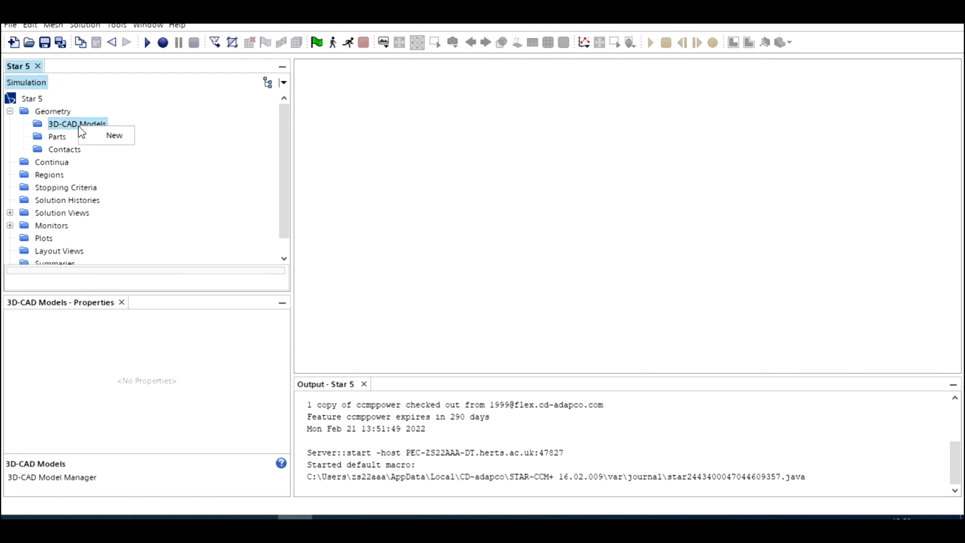
left_click(108, 139)
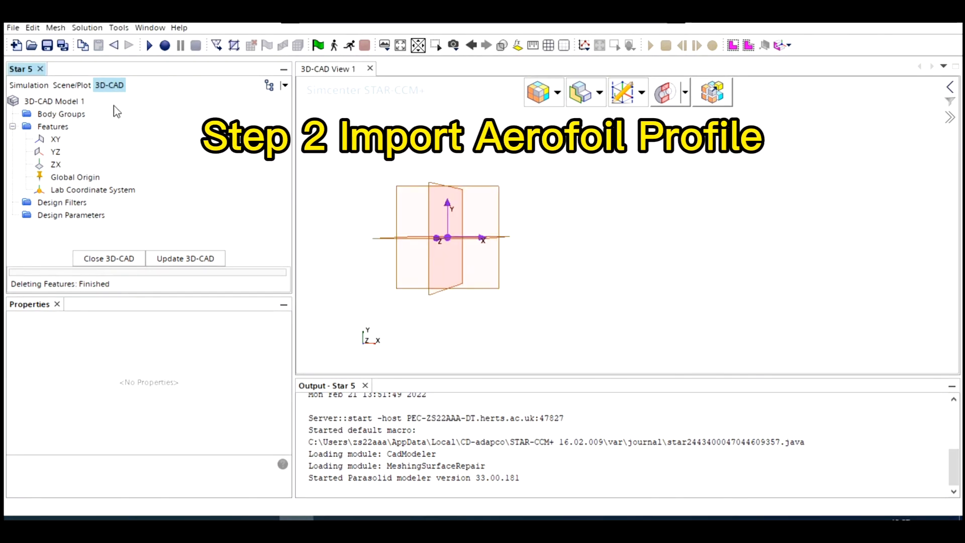
- Import RAE_up.csv into the 3D-CAD model as 3D curves, using the spline option and the Laboratory coordinate system
left_click_drag(445, 234, 566, 250)
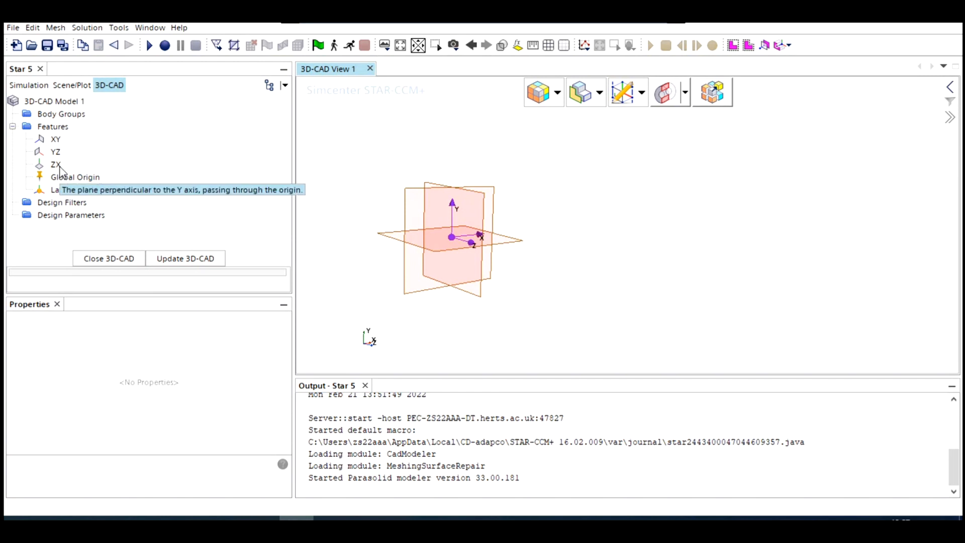
left_click(49, 102)
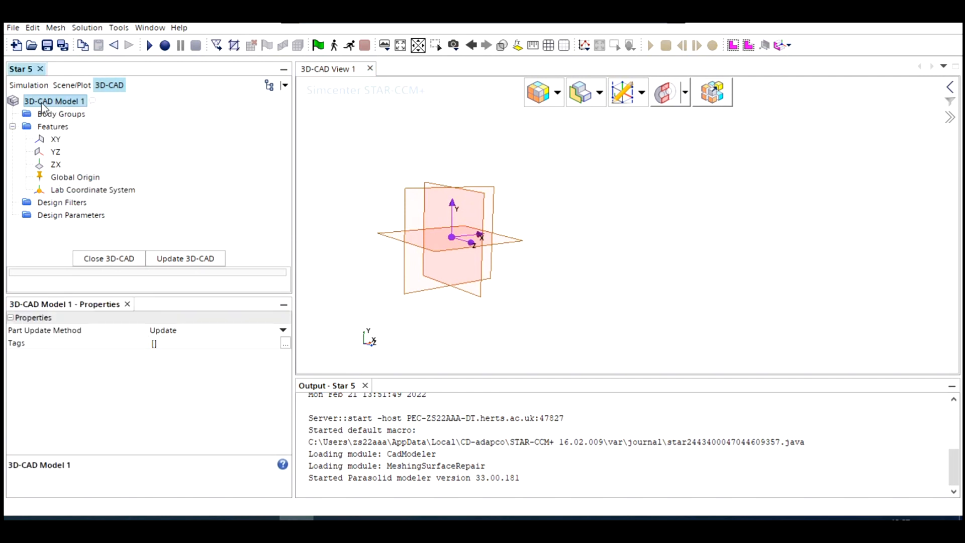
right_click(59, 103)
mouse_move(126, 161)
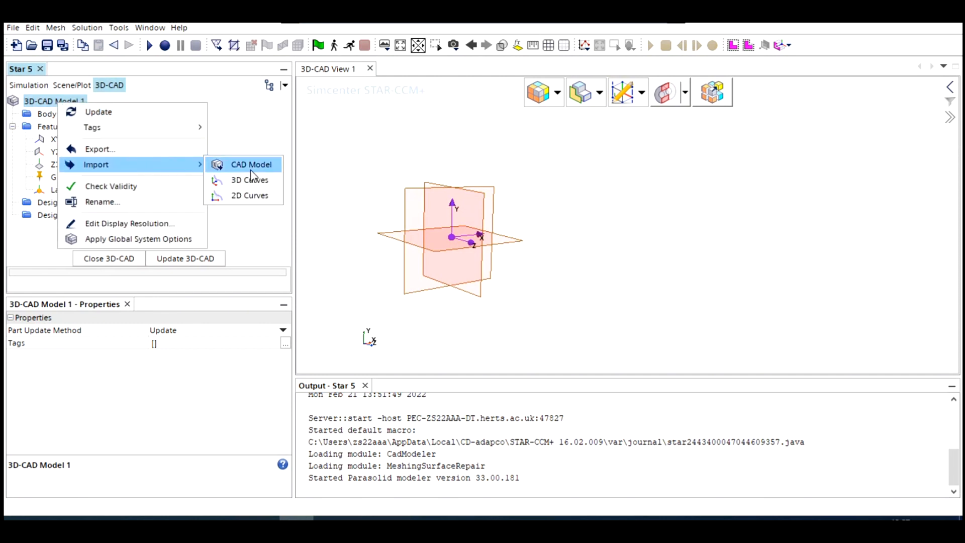
left_click(257, 184)
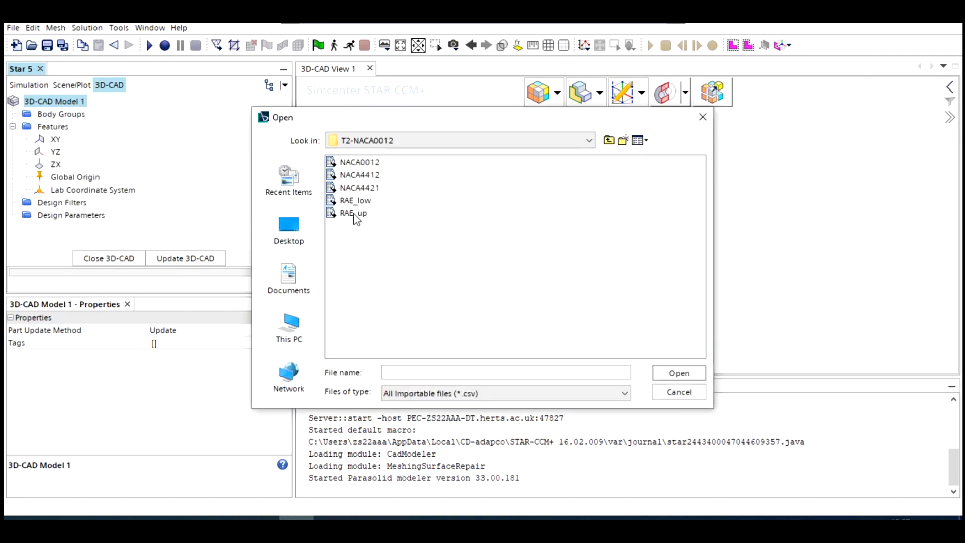
left_click(355, 213)
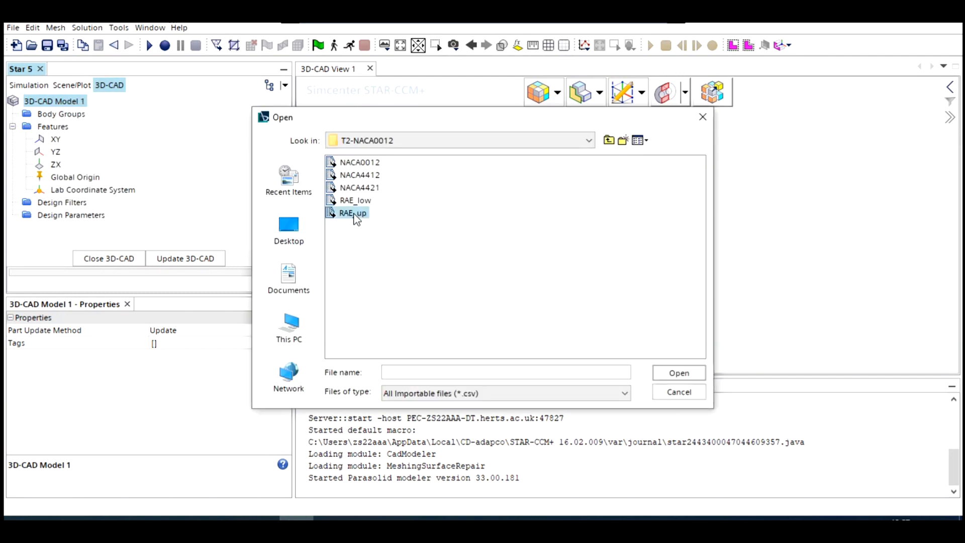
left_click(678, 374)
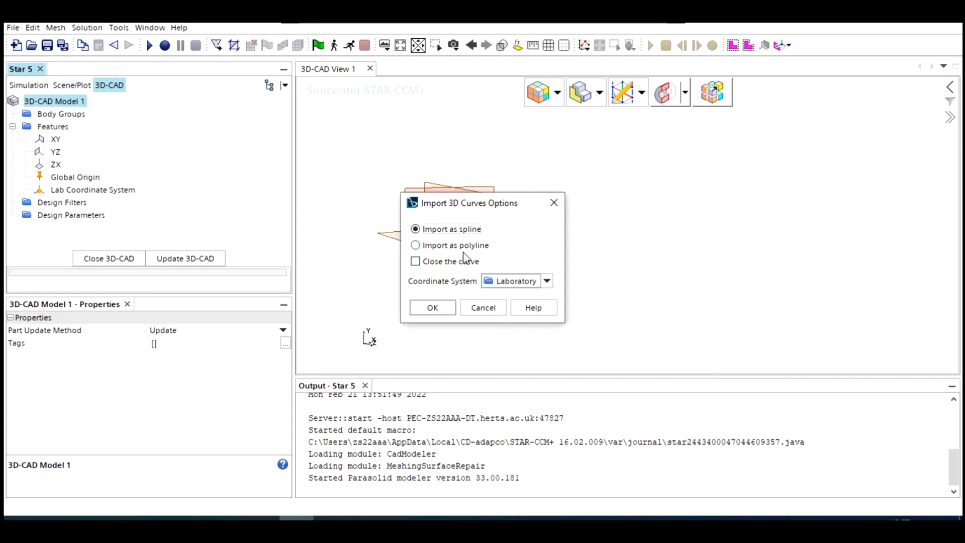
left_click(440, 308)
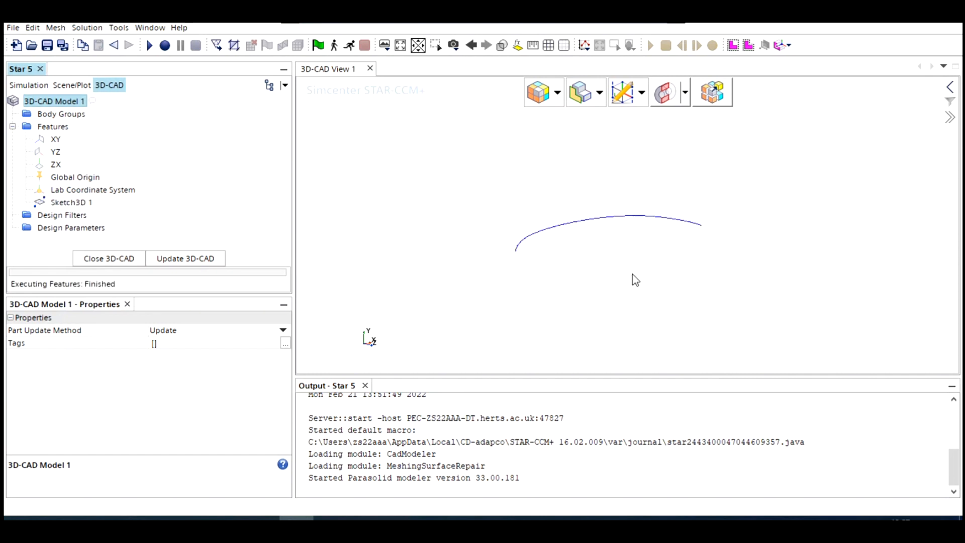
- Import the lower-surface curve from RAE_low.csv into the existing 3D sketch as a spline
left_click(454, 47)
mouse_move(502, 131)
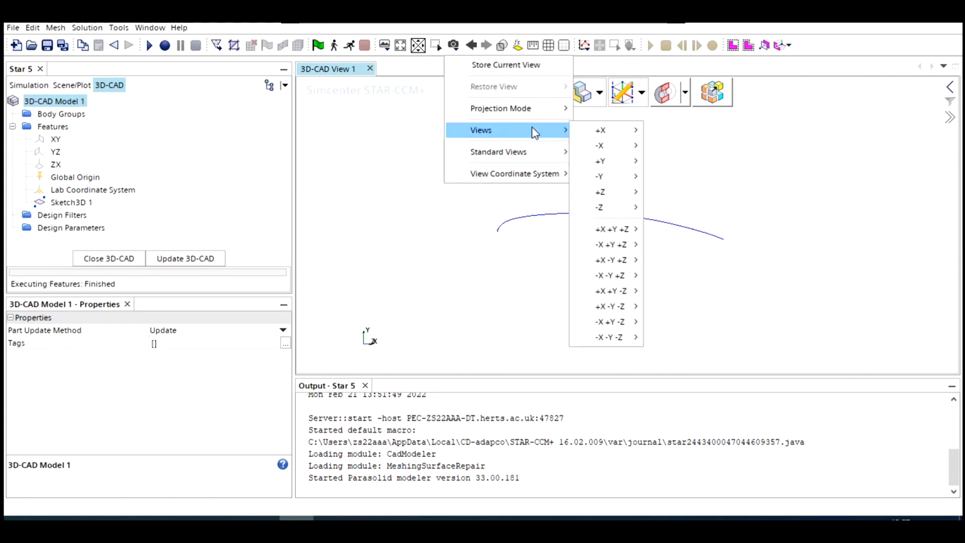
mouse_move(628, 177)
left_click(650, 193)
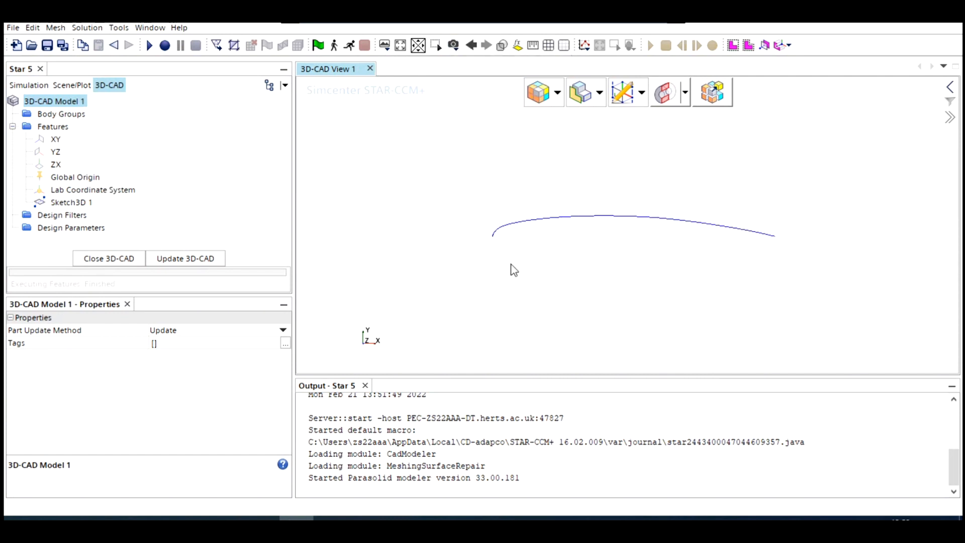
right_click(78, 203)
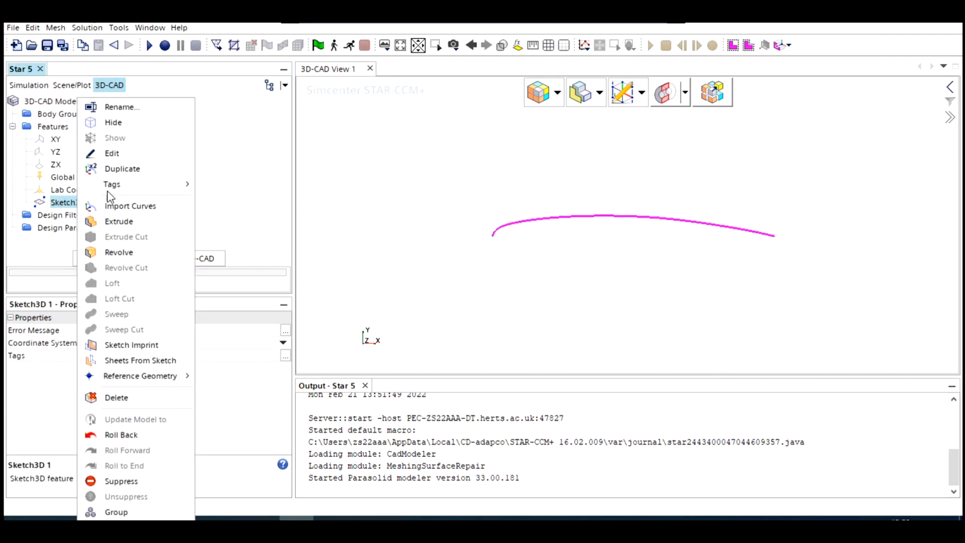
left_click(138, 208)
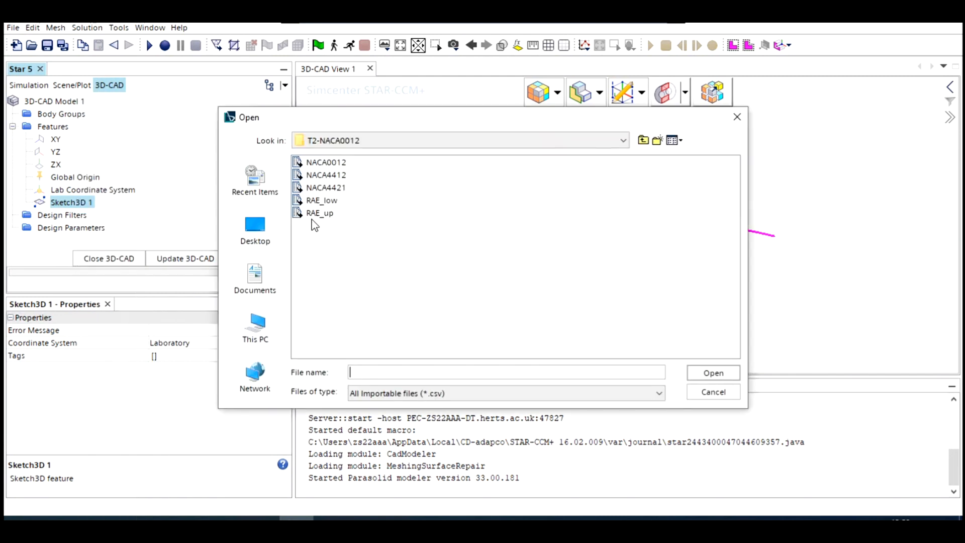
left_click(316, 201)
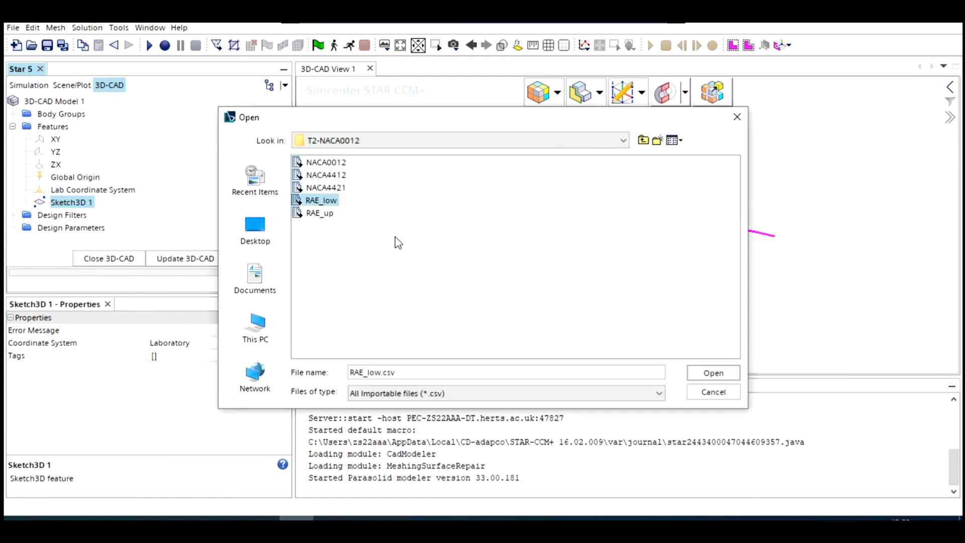
left_click(714, 374)
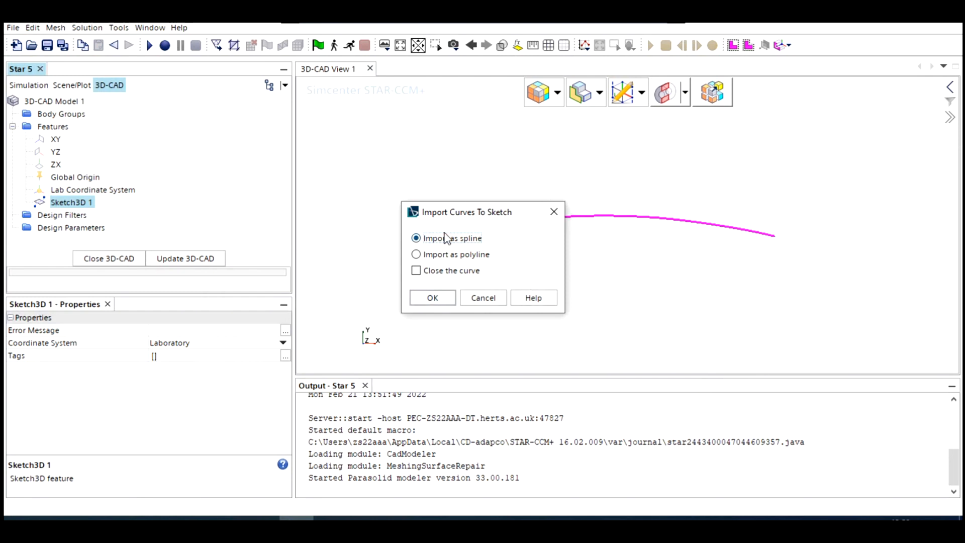
left_click(432, 298)
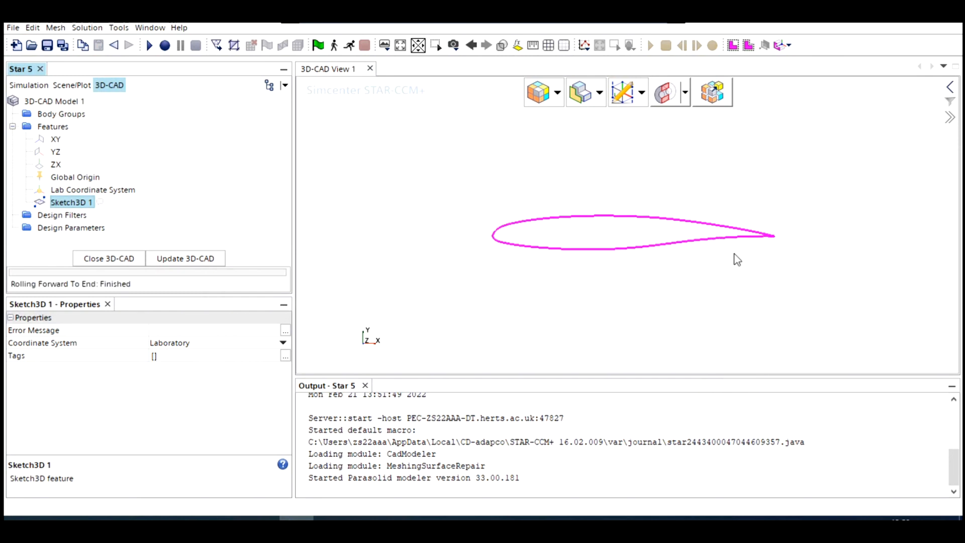
- Extrude the closed aerofoil sketch as a solid, one way along Z by 0.1 m
left_click(86, 180)
left_click(74, 204)
right_click(75, 206)
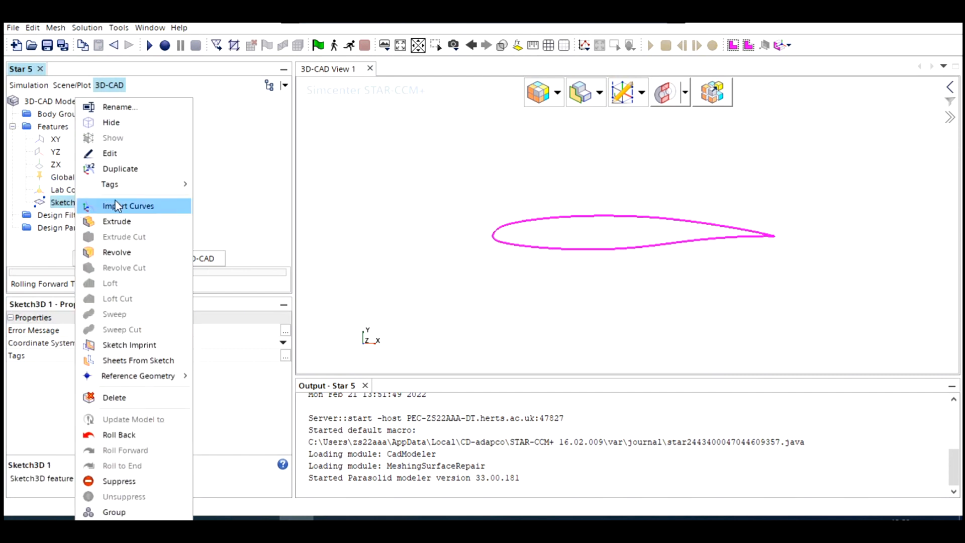
left_click(119, 218)
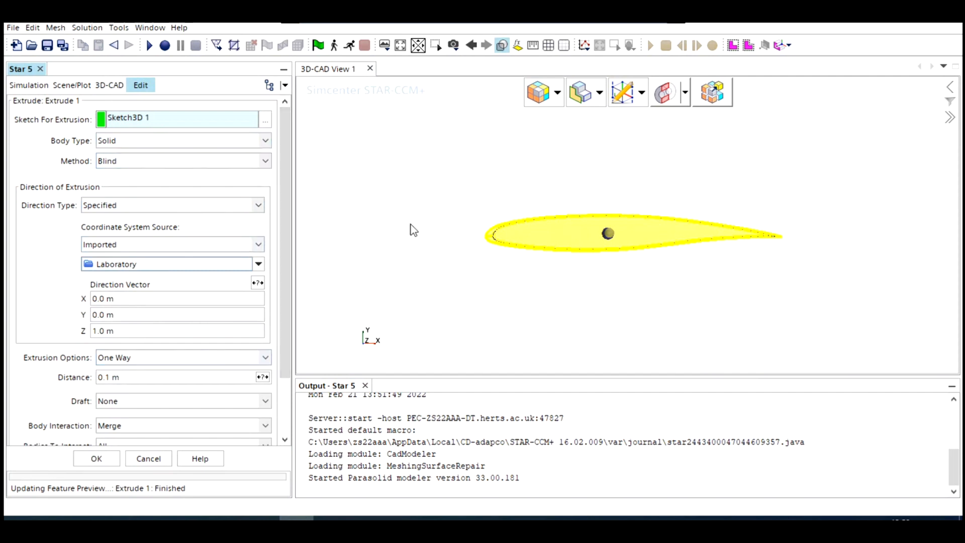
left_click_drag(411, 243, 504, 257)
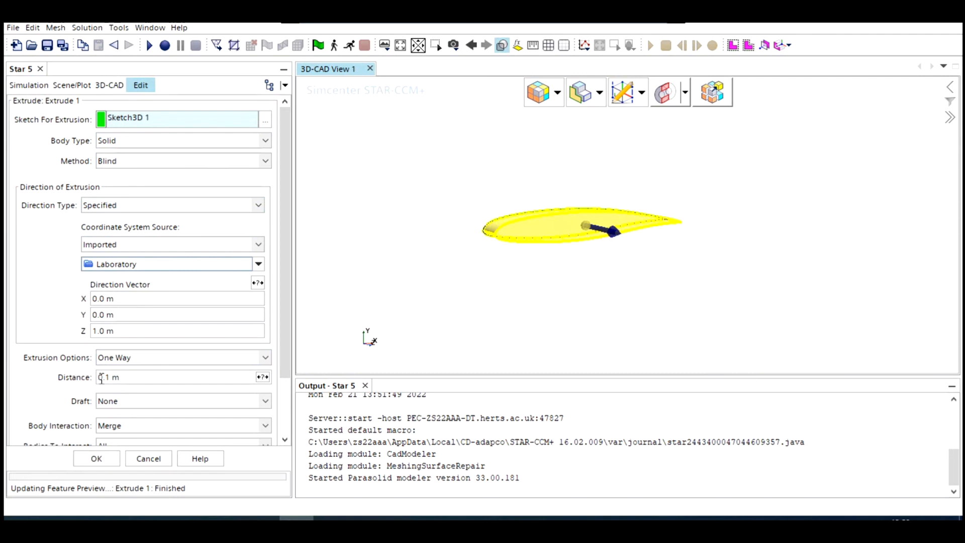
left_click(96, 458)
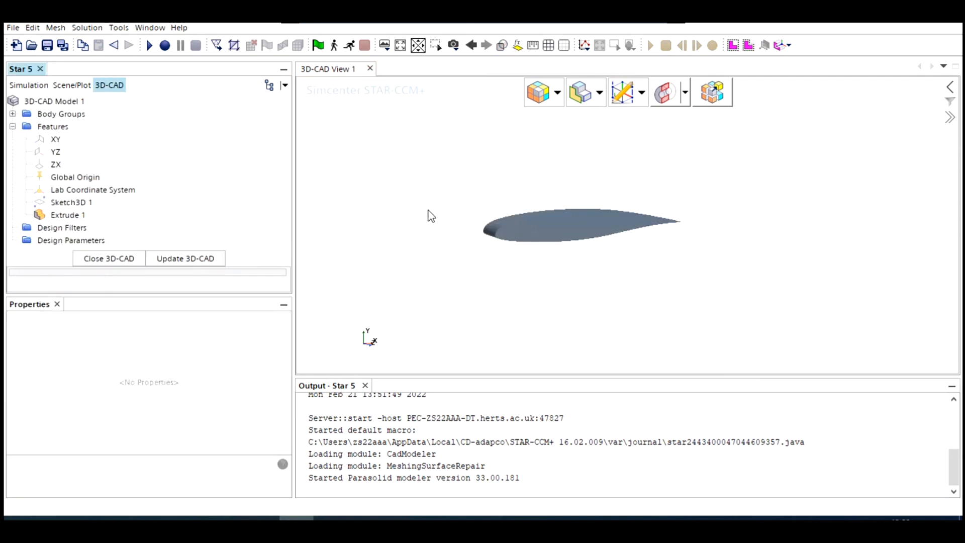
- Start a new sketch on the XY plane
mouse_move(431, 211)
left_mouse_down()
mouse_move(556, 230)
mouse_move(446, 208)
mouse_move(478, 218)
left_mouse_up()
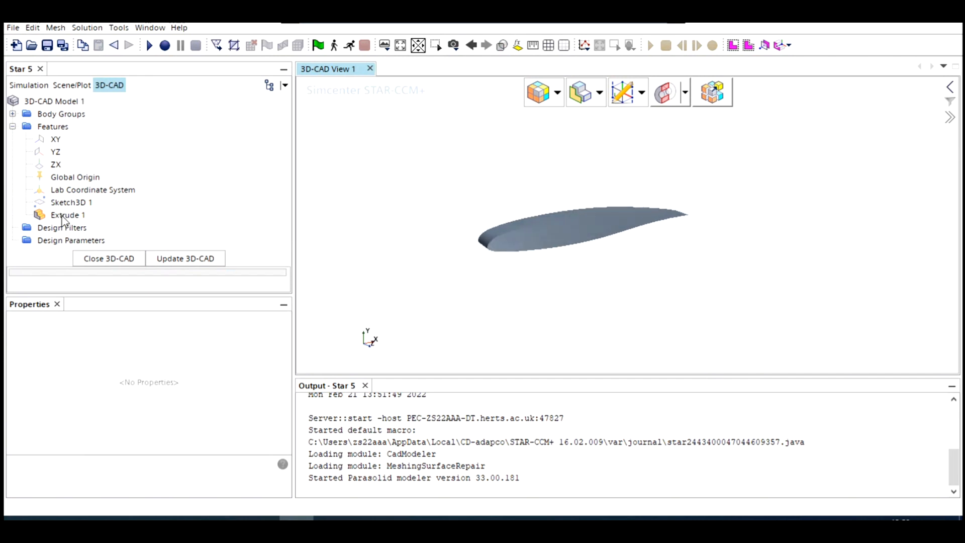
left_click(64, 215)
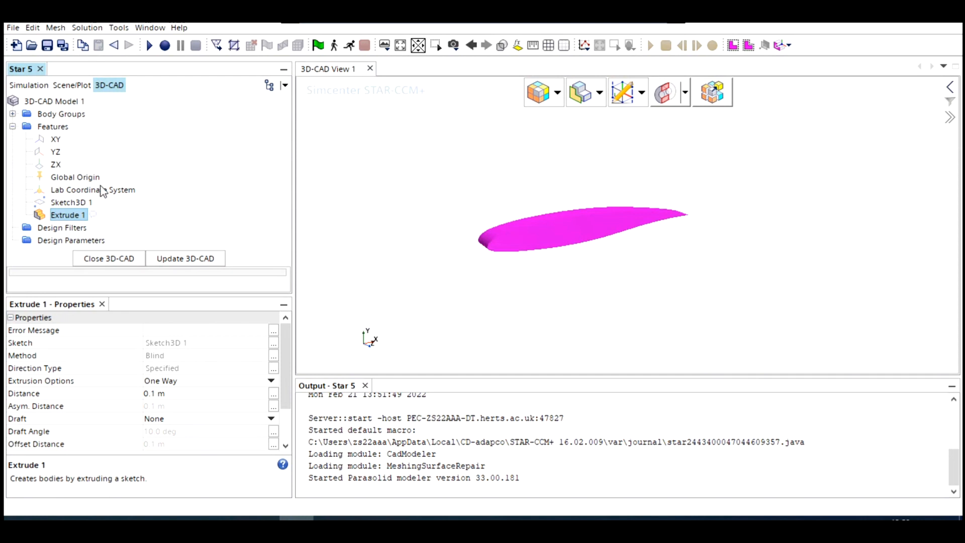
left_click(47, 144)
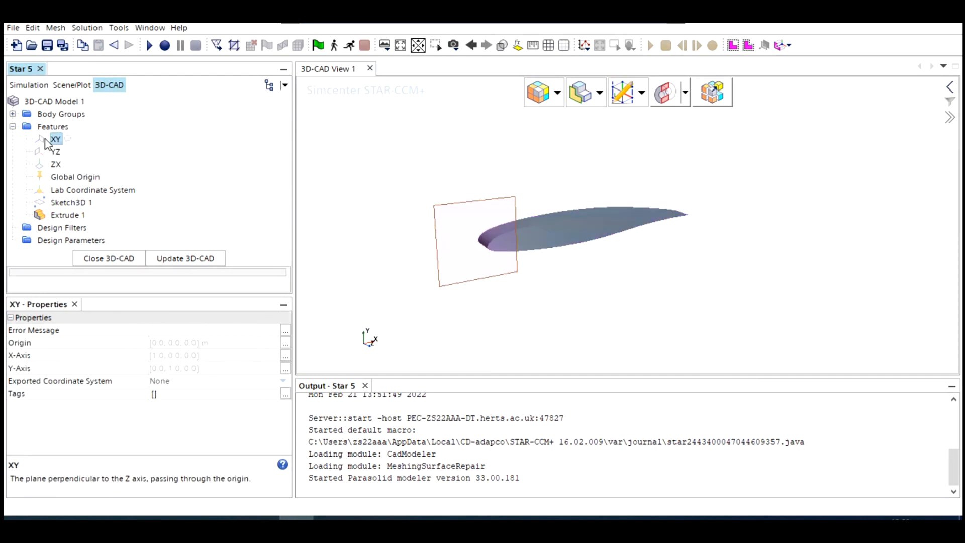
right_click(54, 144)
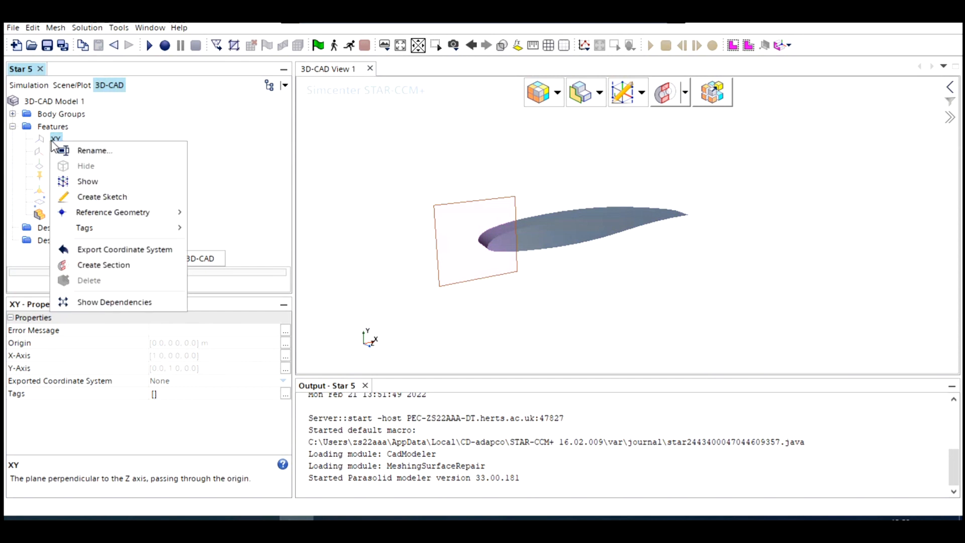
left_click(120, 202)
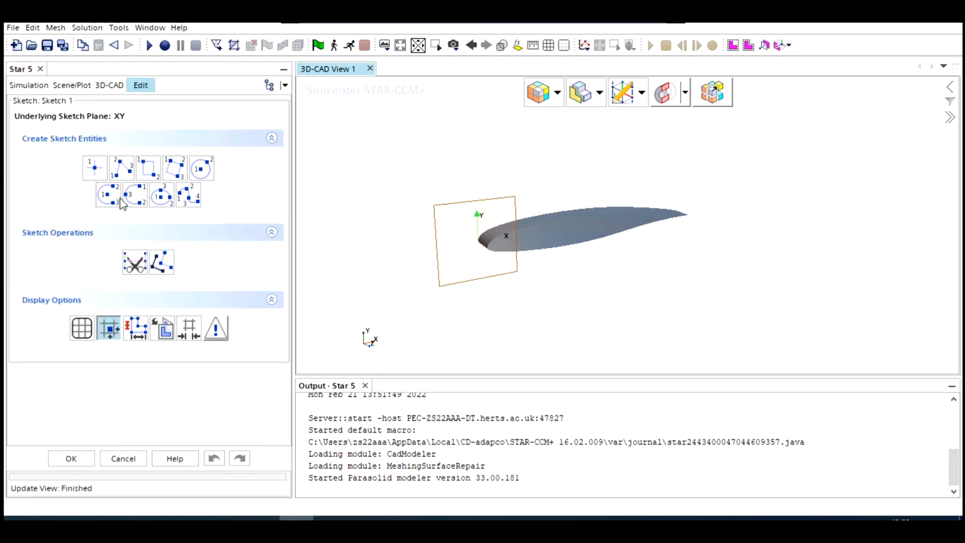
- Set the sketch grid spacing to 1 m, working in the +Z view of the XY sketch plane
left_click(453, 46)
mouse_move(510, 131)
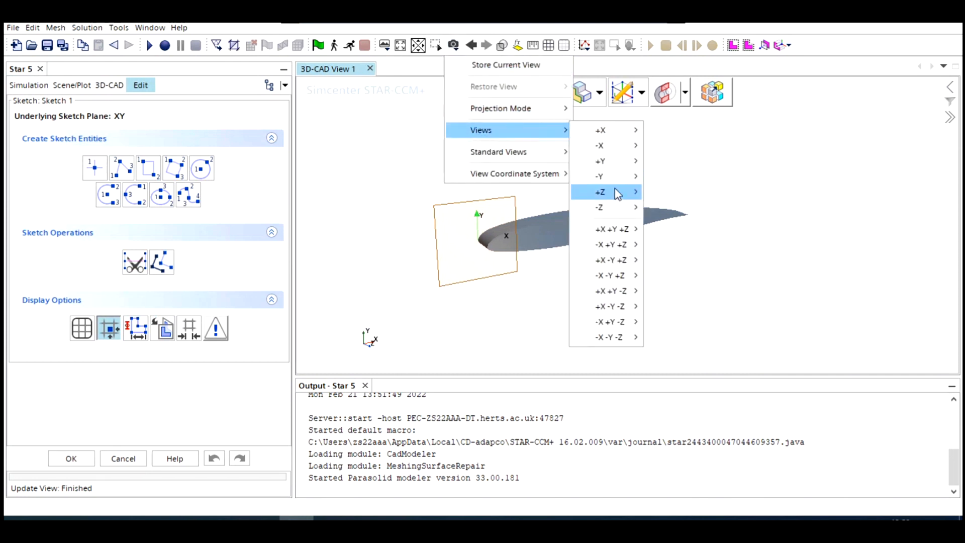
mouse_move(617, 194)
left_click(656, 193)
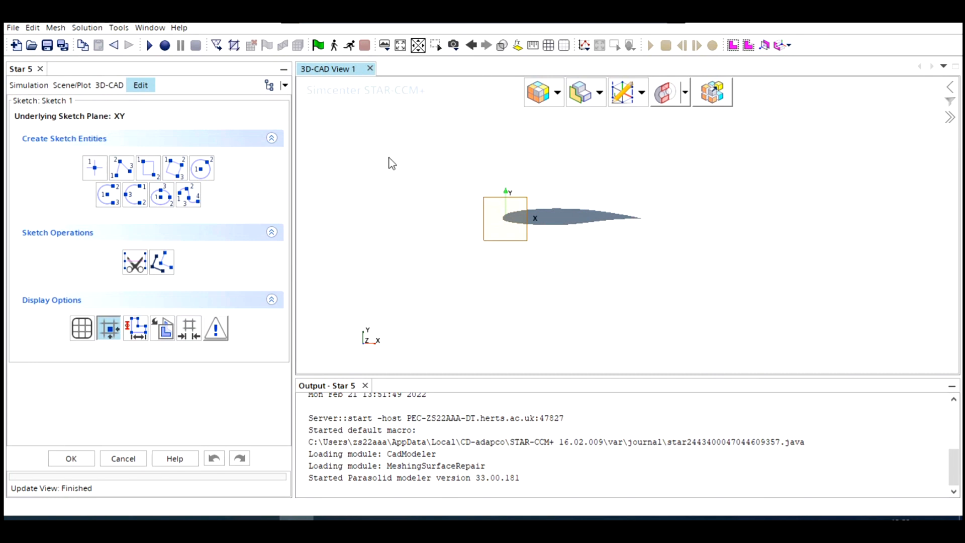
left_click(183, 332)
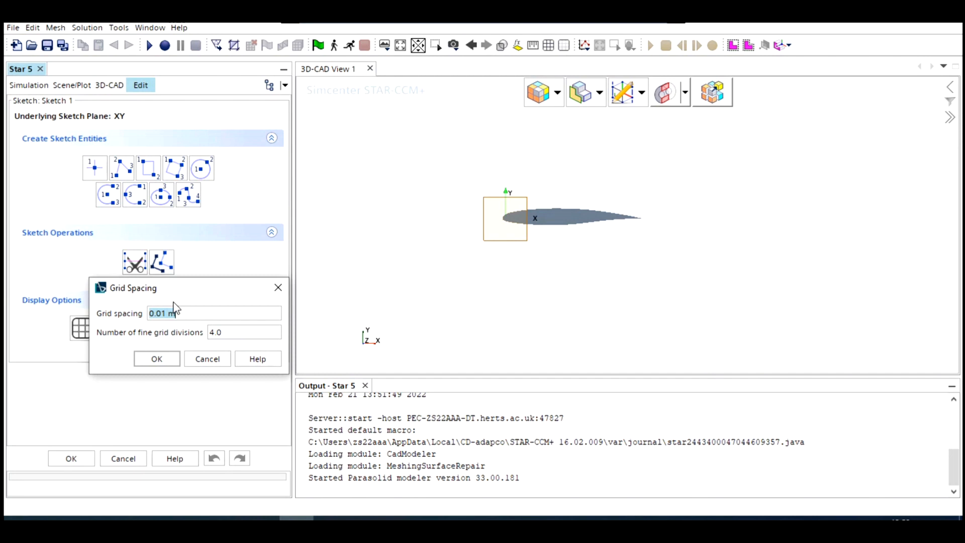
type("1")
left_click(170, 360)
scroll(518, 229, "down", 5)
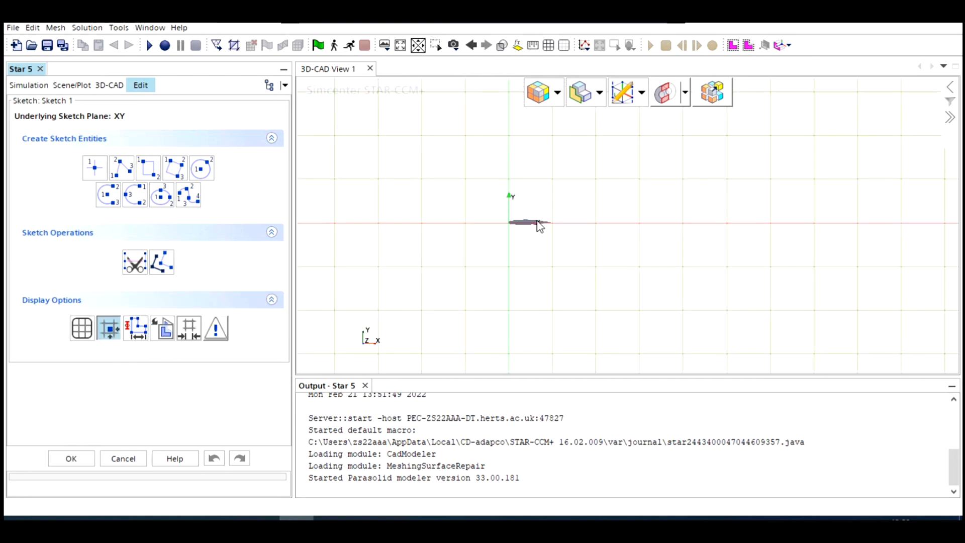
scroll(508, 221, "up", 2)
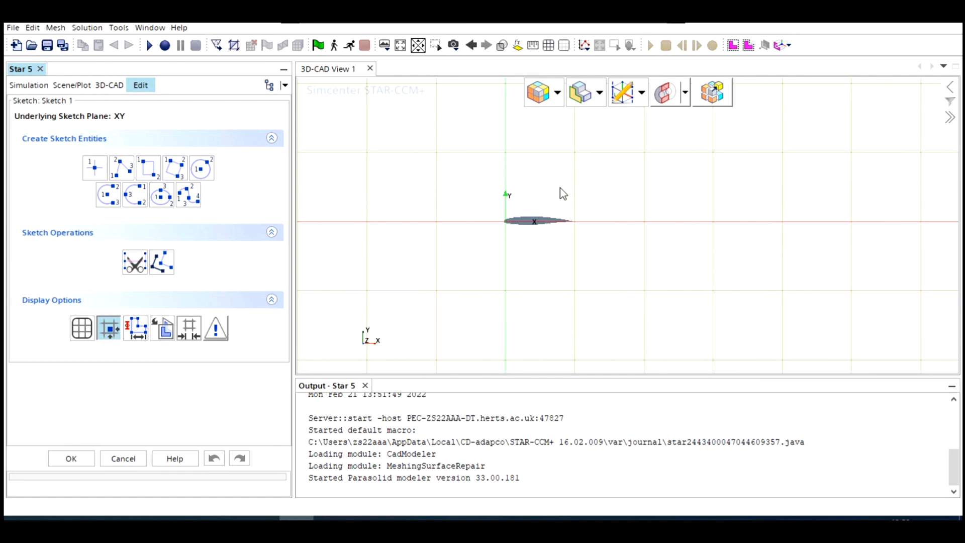
- Sketch three connected lines running from (0, 10) to (10, 10), down to (10, -10), and back to (0, -10) m
scroll(534, 246, "down", 2)
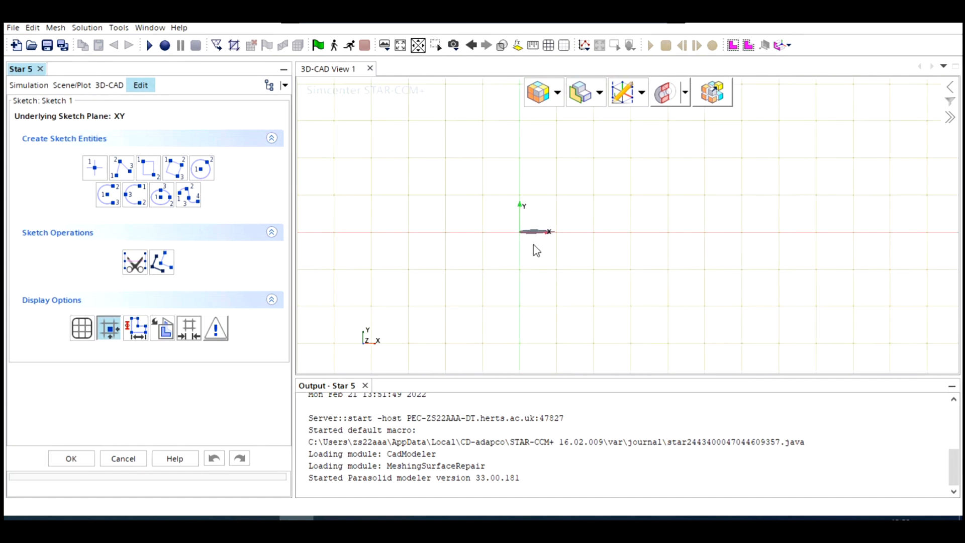
scroll(536, 247, "down", 1)
scroll(529, 226, "down", 1)
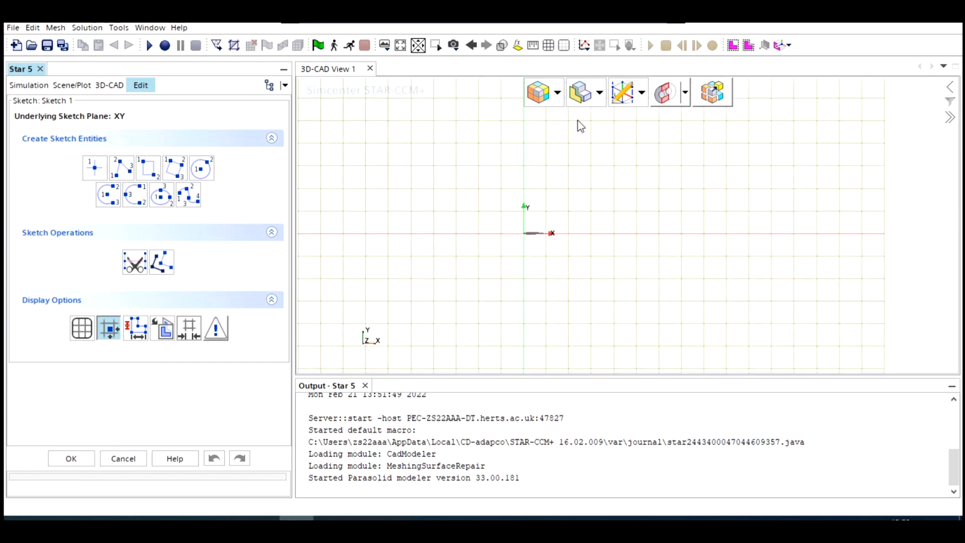
scroll(673, 181, "down", 2)
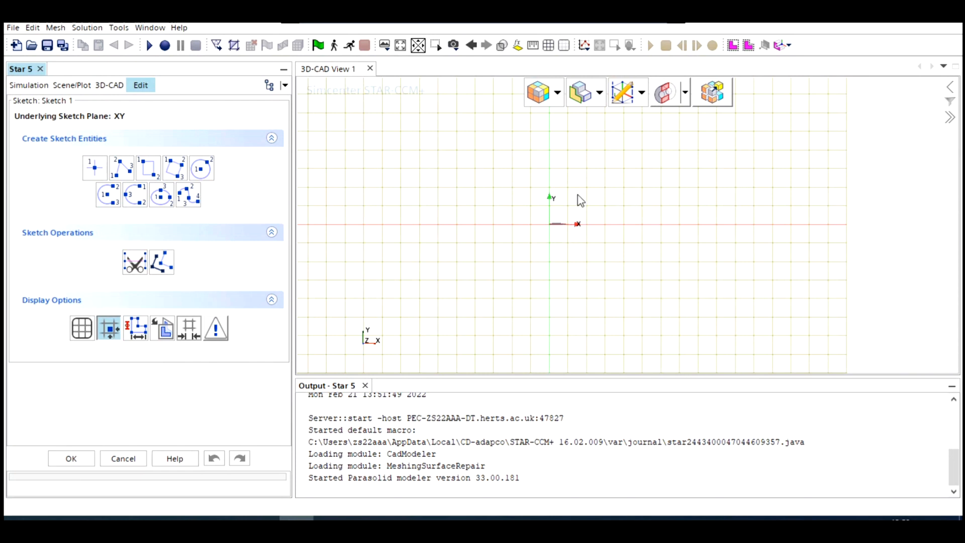
scroll(576, 199, "down", 2)
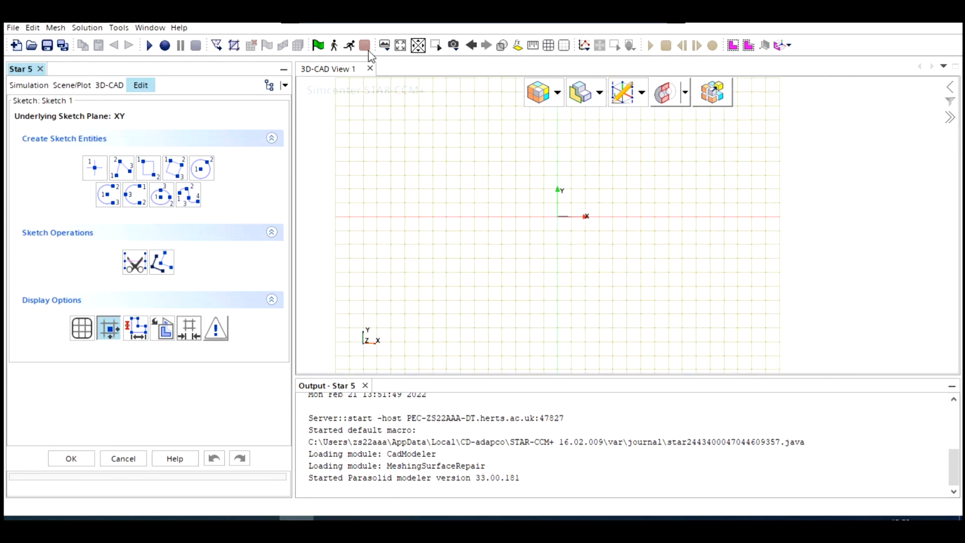
left_click(122, 167)
scroll(585, 202, "down", 3)
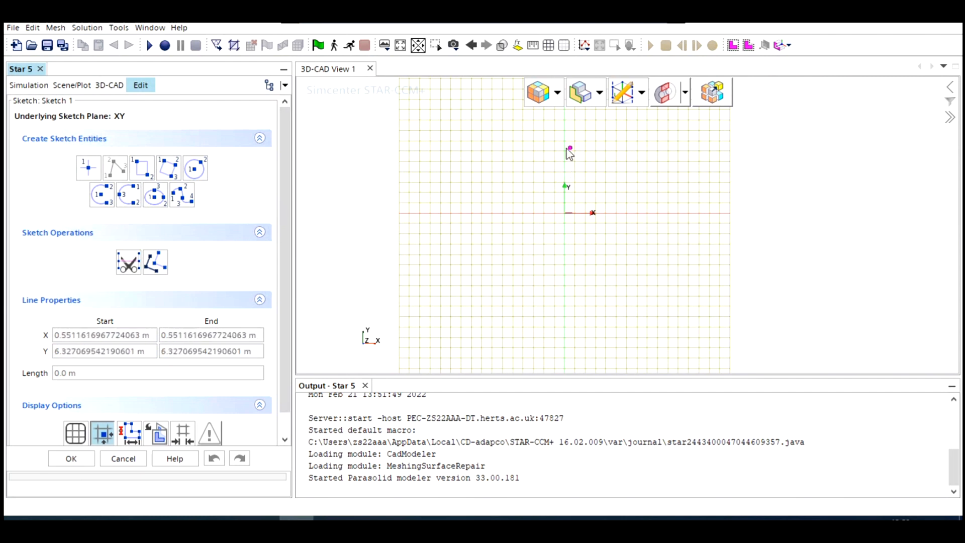
left_click(564, 110)
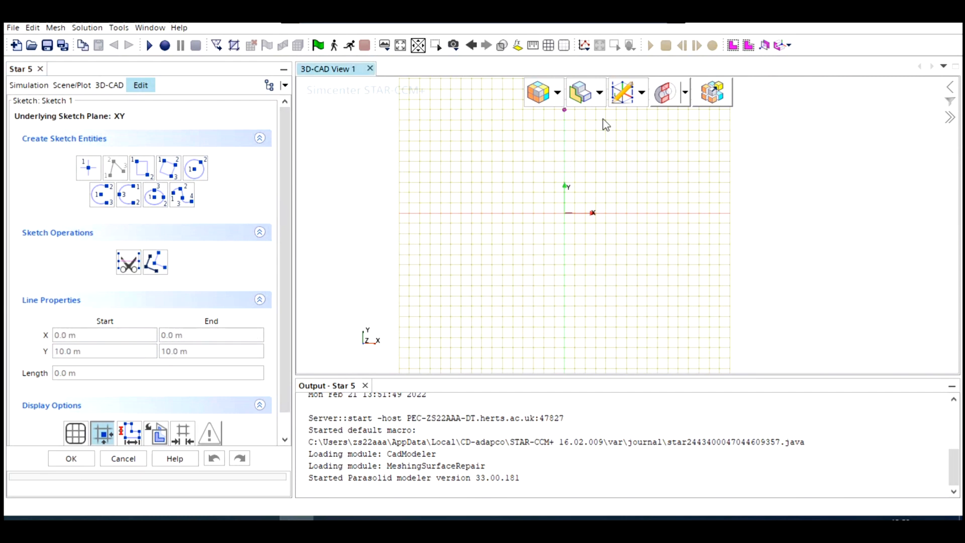
left_click(668, 110)
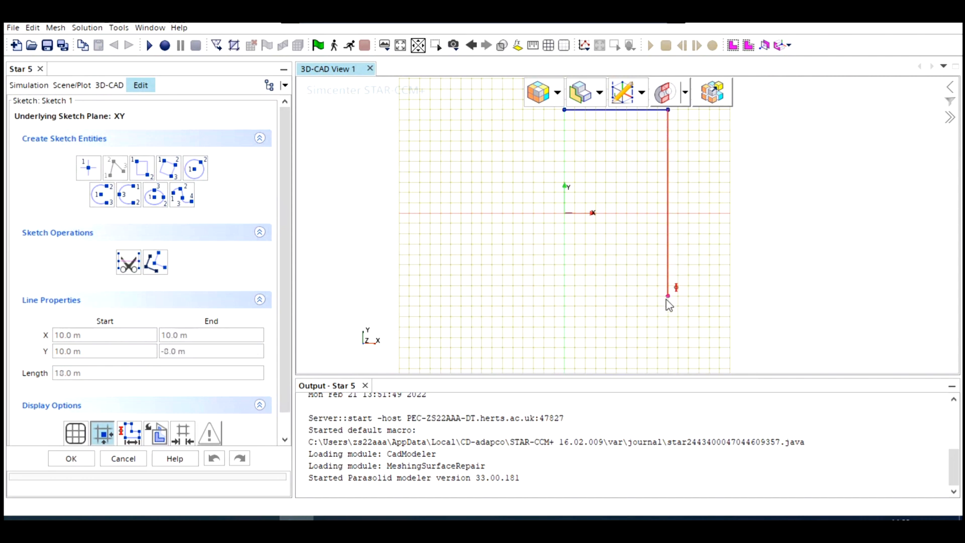
left_click(668, 317)
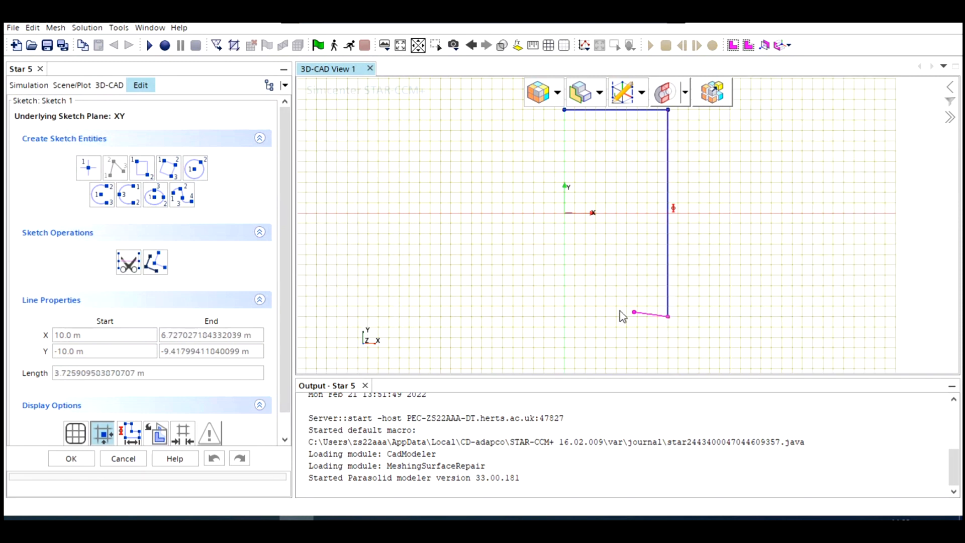
left_click(565, 316)
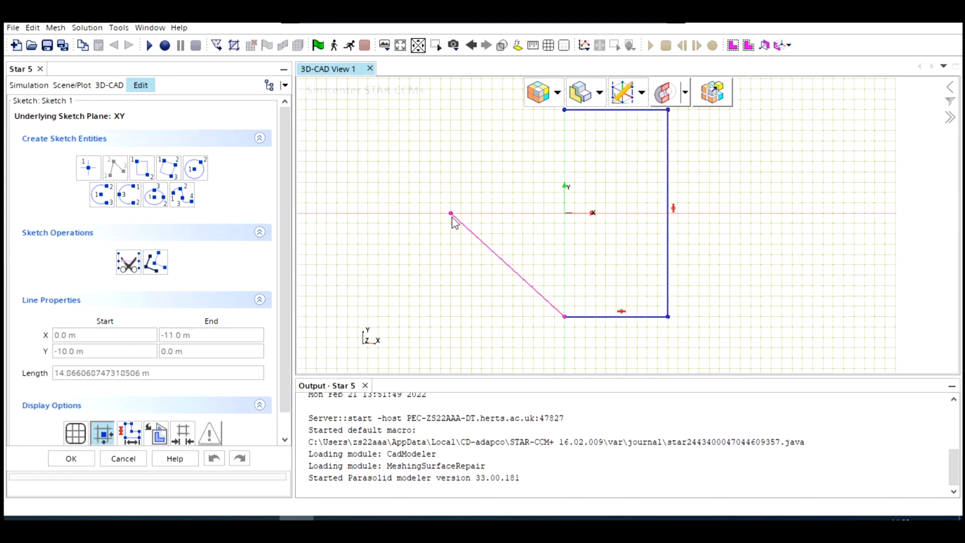
key("Escape")
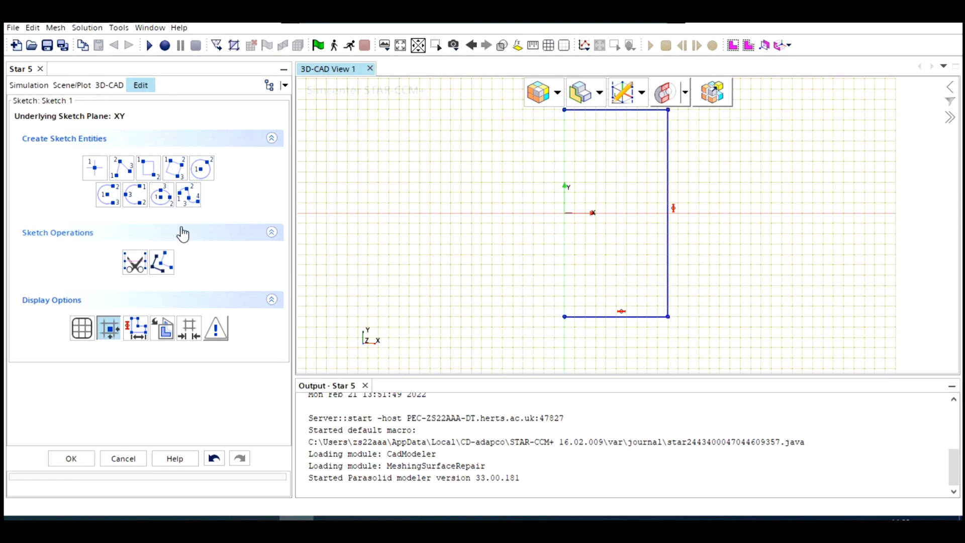
- Close the domain profile with a 10 m radius centre-point arc about the origin, from (0, 10) to (0, -10) m, and finish the sketch
left_click(107, 200)
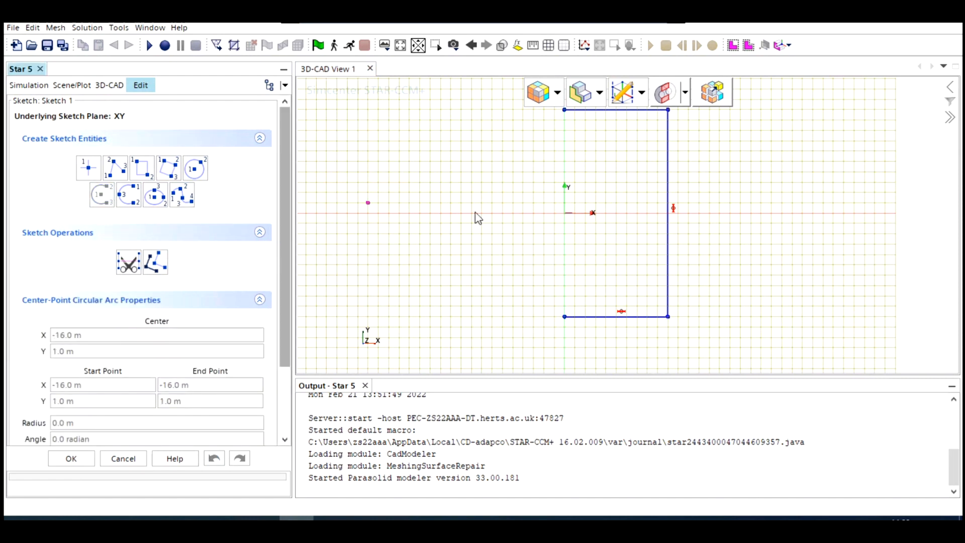
left_click(564, 214)
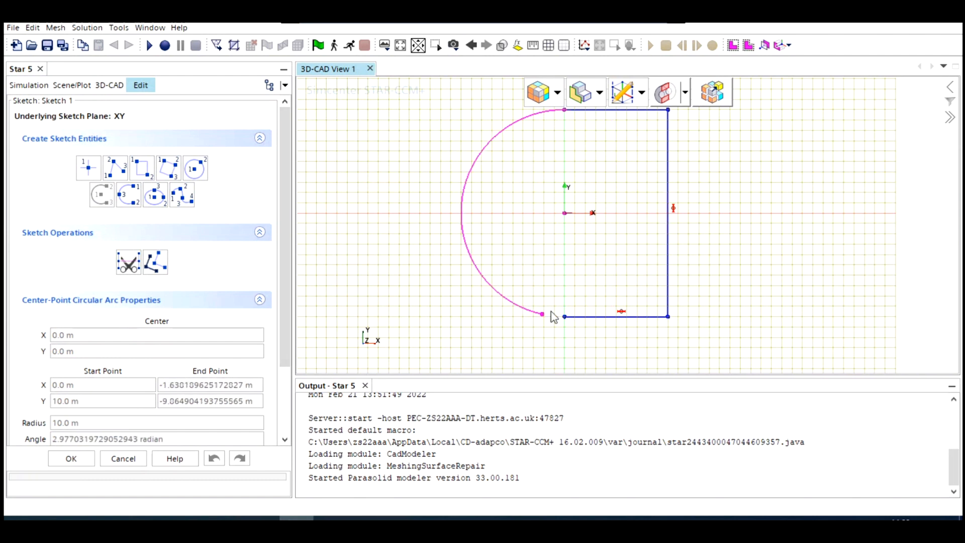
left_click(565, 318)
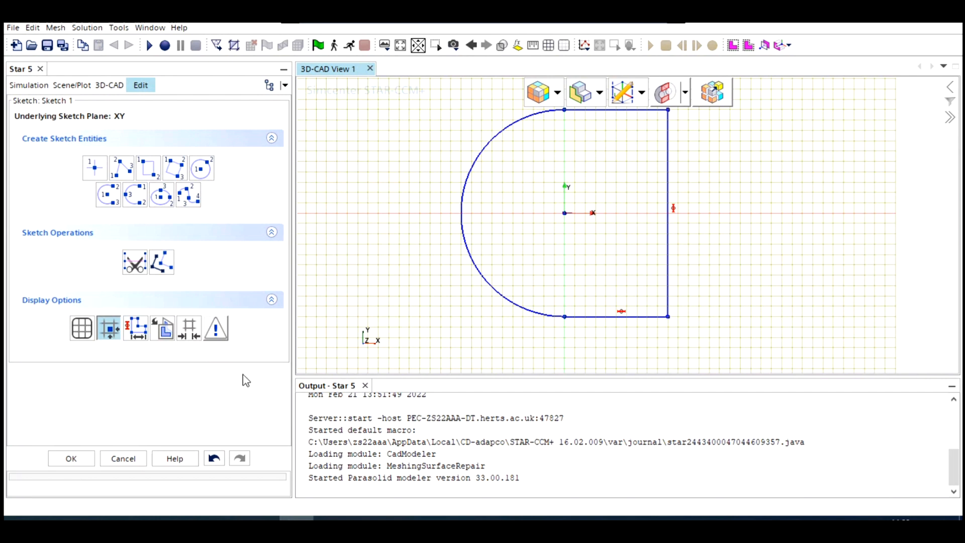
left_click(71, 459)
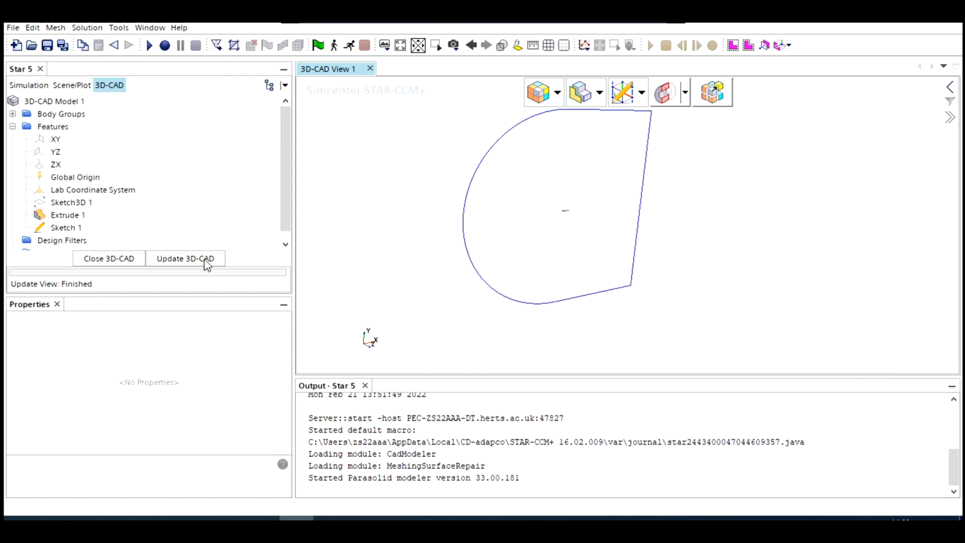
- Extrude the domain sketch as a solid, one way along its normal by 0.1 m, with body interaction set to None
left_click(57, 230)
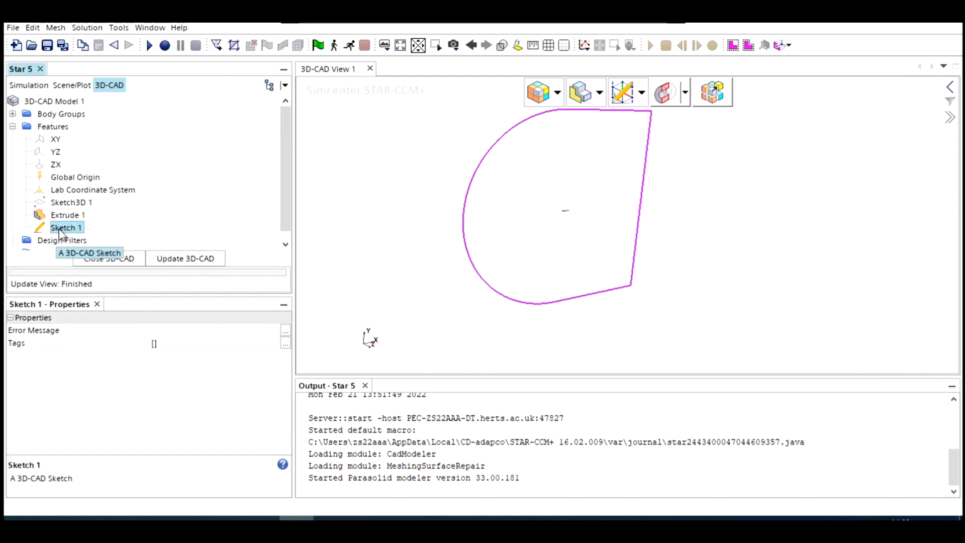
right_click(60, 233)
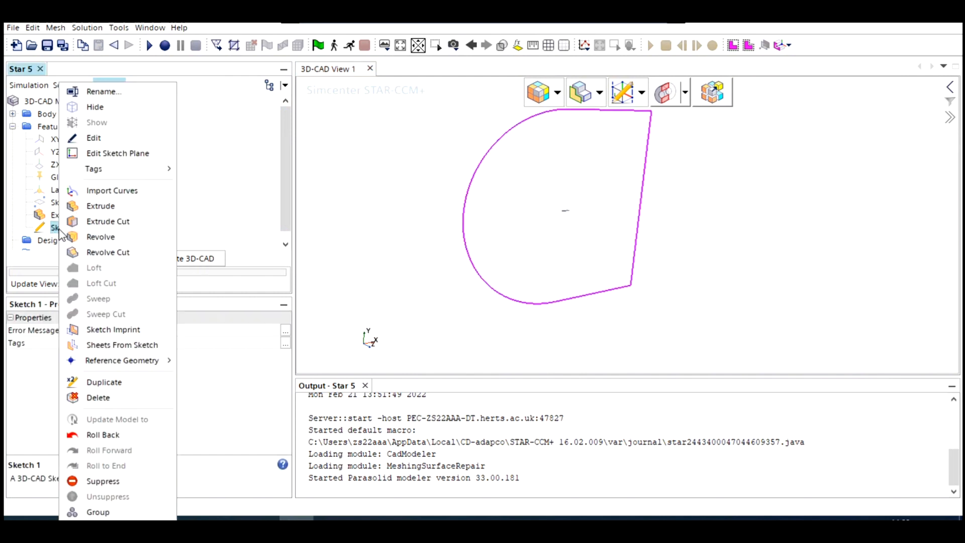
left_click(100, 207)
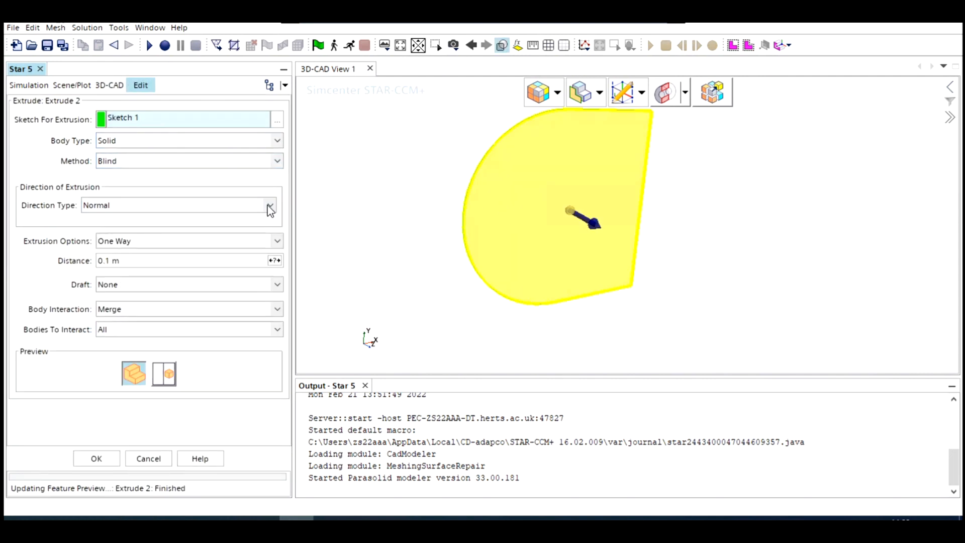
mouse_move(417, 222)
left_mouse_down()
mouse_move(460, 249)
mouse_move(431, 249)
left_mouse_up()
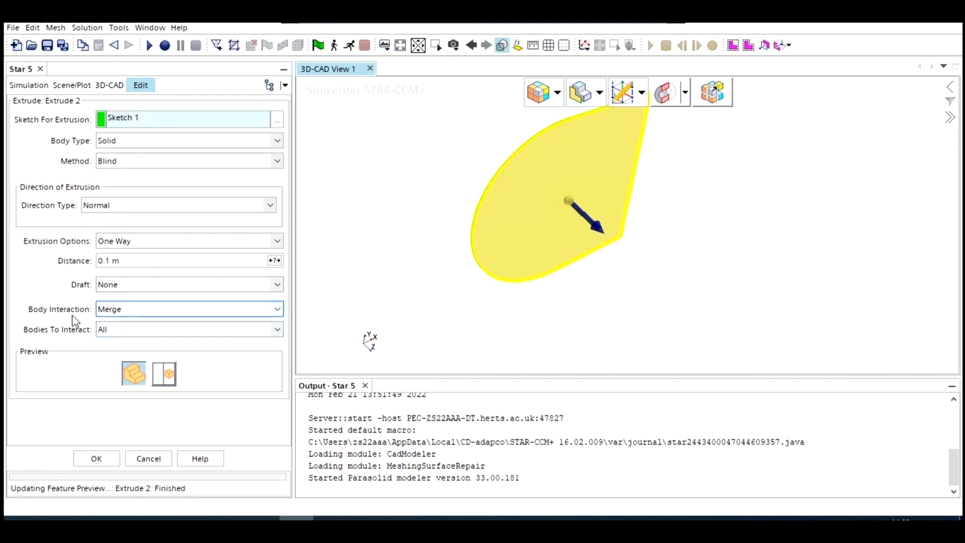
left_click(131, 311)
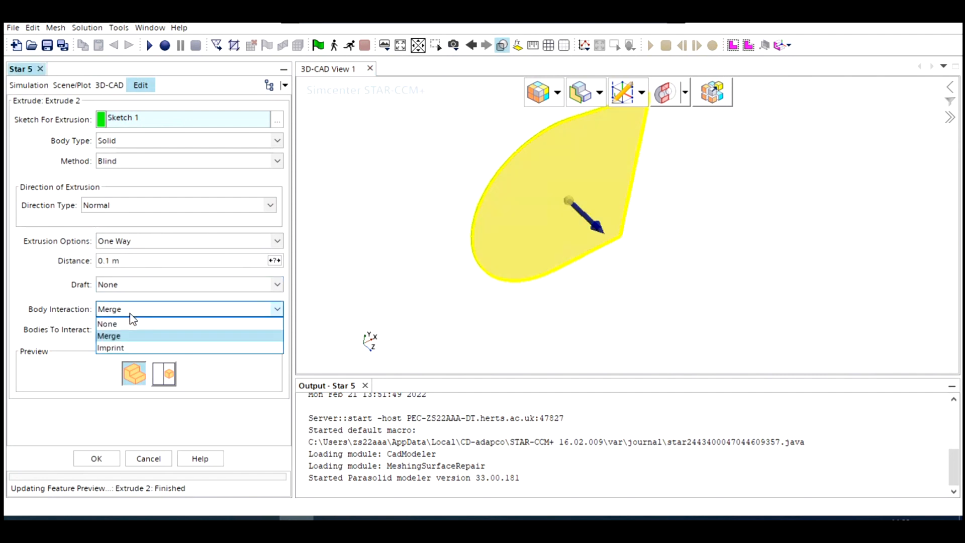
left_click(118, 322)
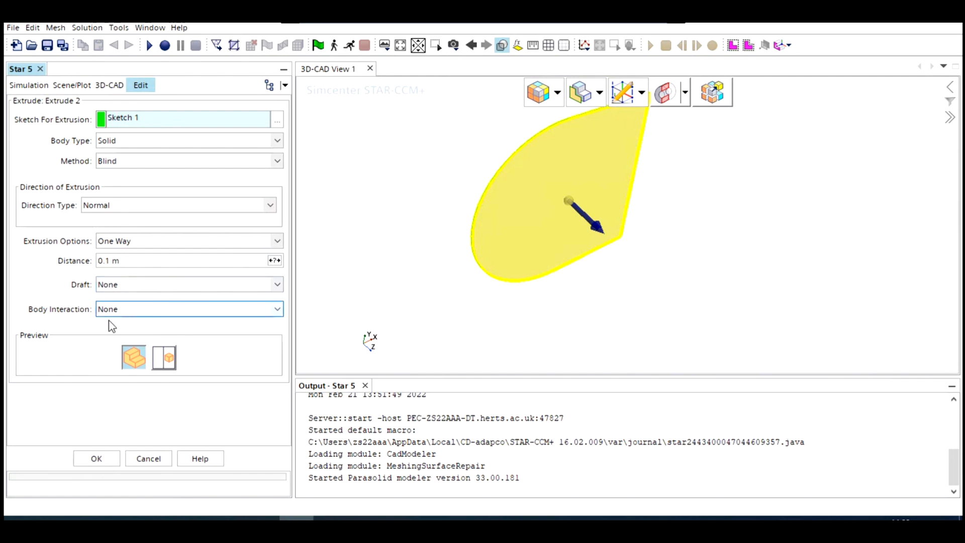
left_click(96, 458)
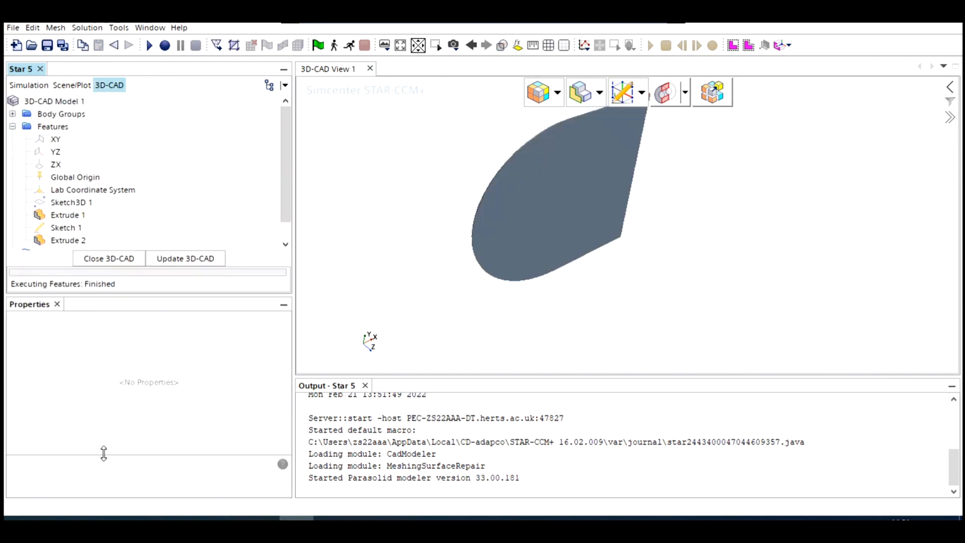
- Subtract the aerofoil body from the domain body, with Body 2 as the target and Body 1 as the tool
left_click(12, 114)
left_click(43, 127)
left_click(26, 126)
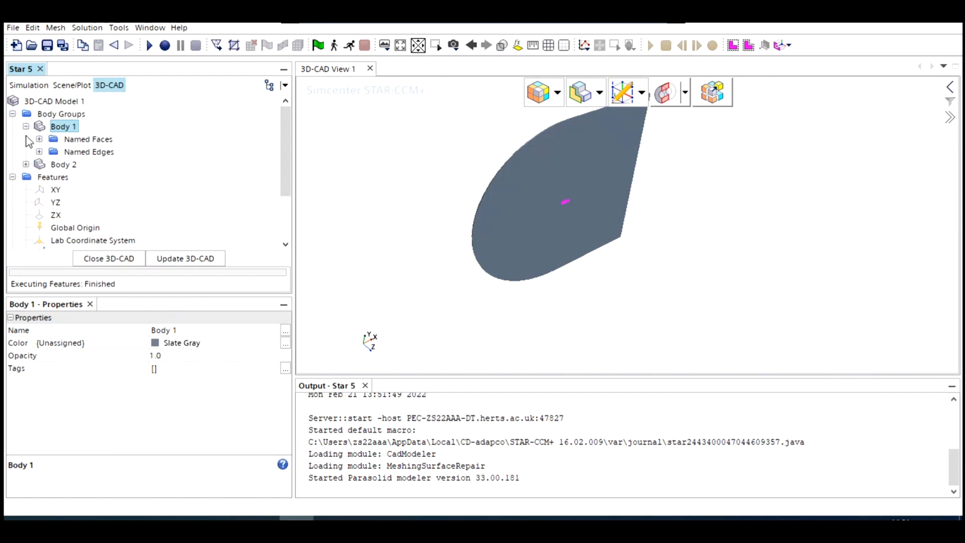
left_click(63, 165)
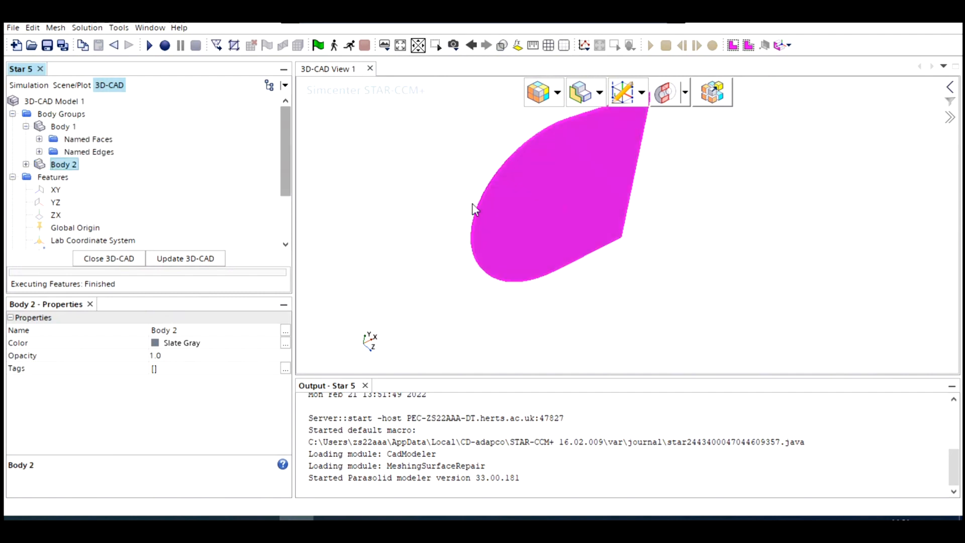
left_click_drag(472, 203, 576, 189)
left_click(69, 128)
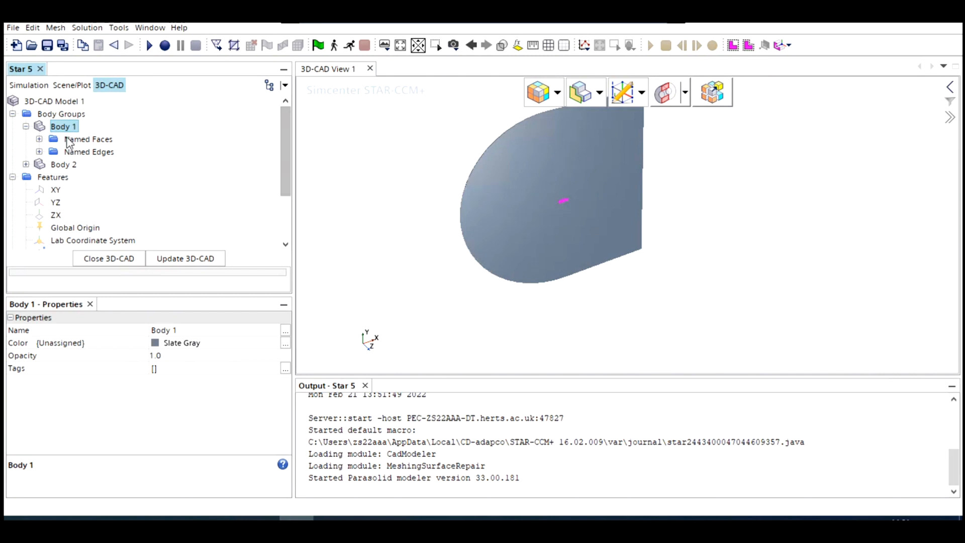
left_click(63, 166, "ctrl")
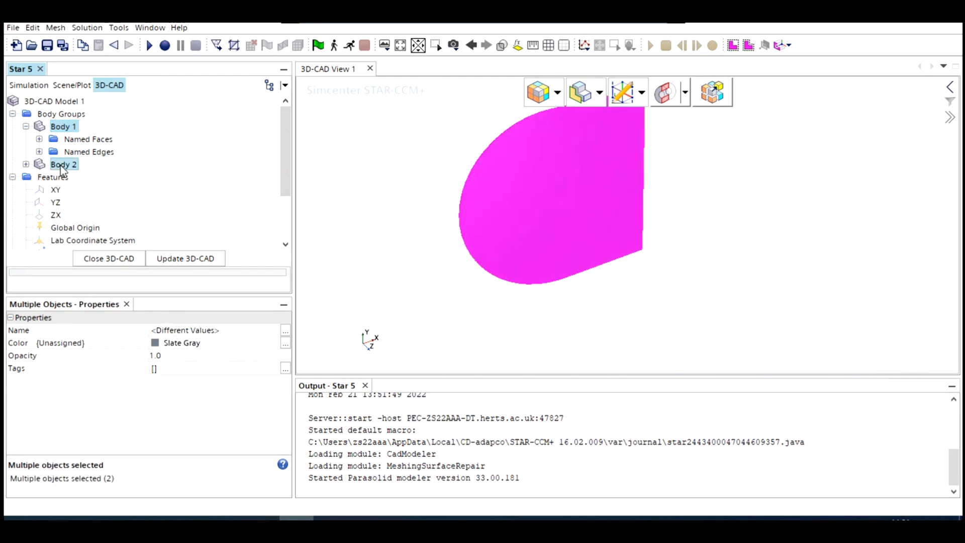
right_click(64, 168)
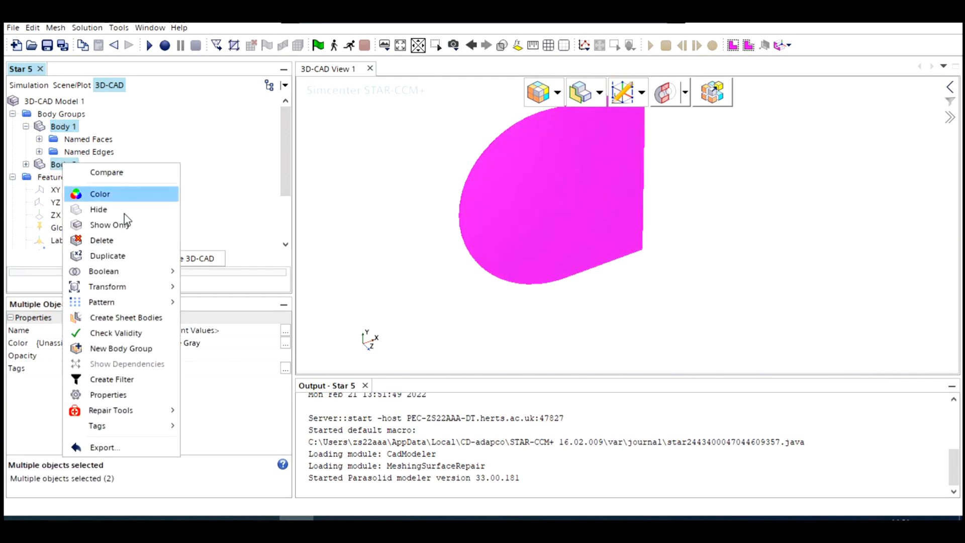
mouse_move(96, 272)
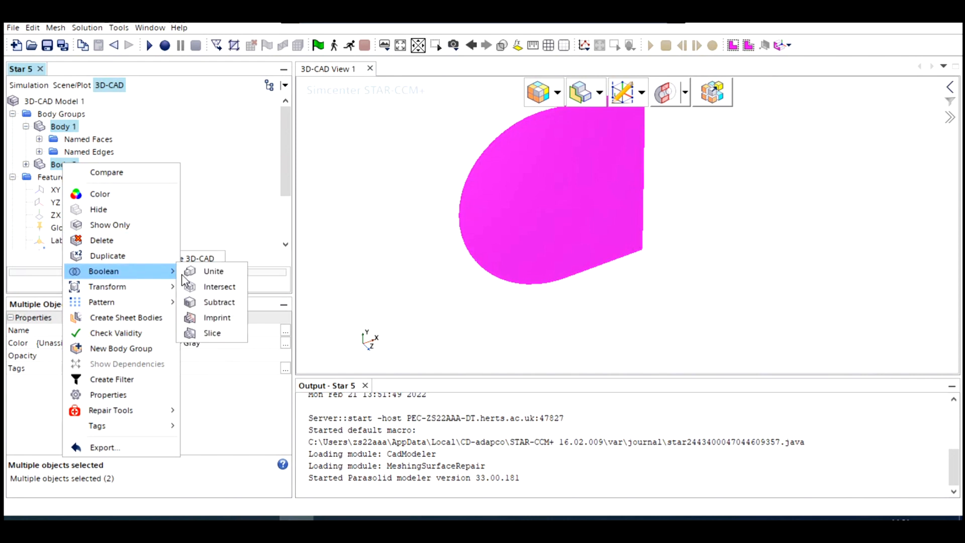
left_click(220, 302)
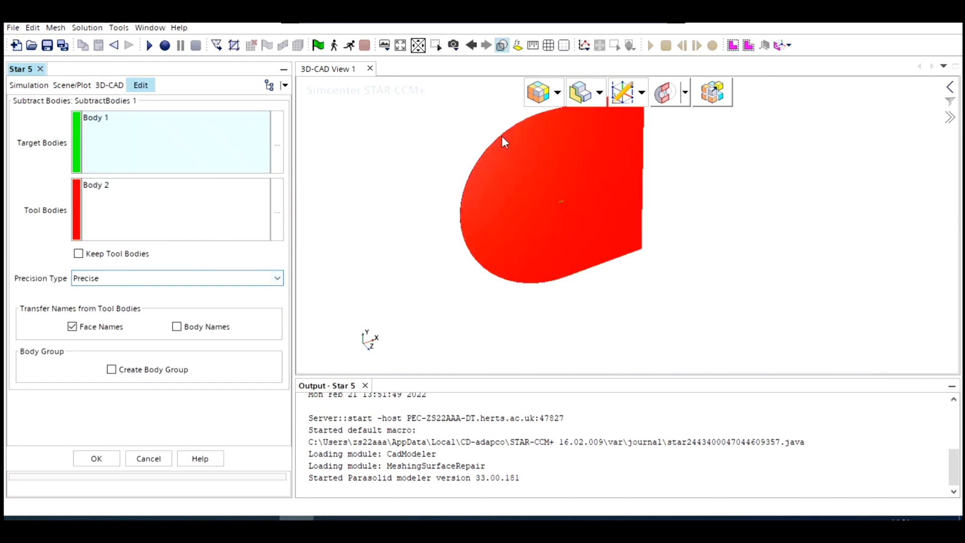
left_click(100, 121)
left_click(95, 185)
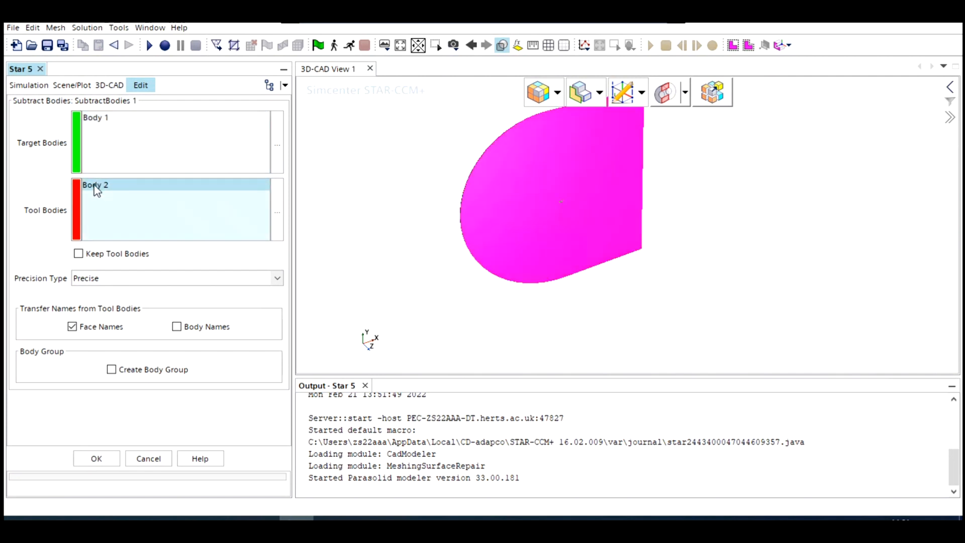
left_click_drag(140, 131, 94, 197)
left_click(99, 118)
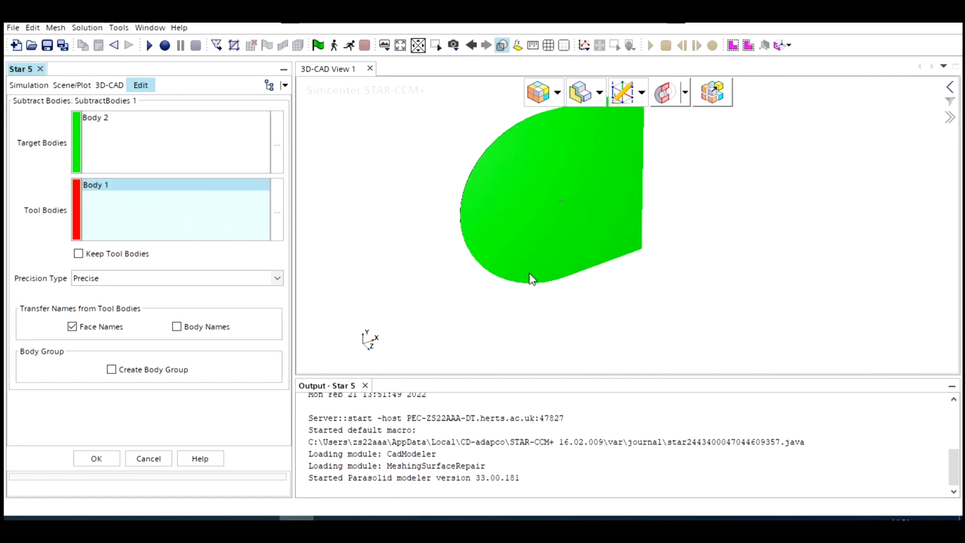
left_click(96, 459)
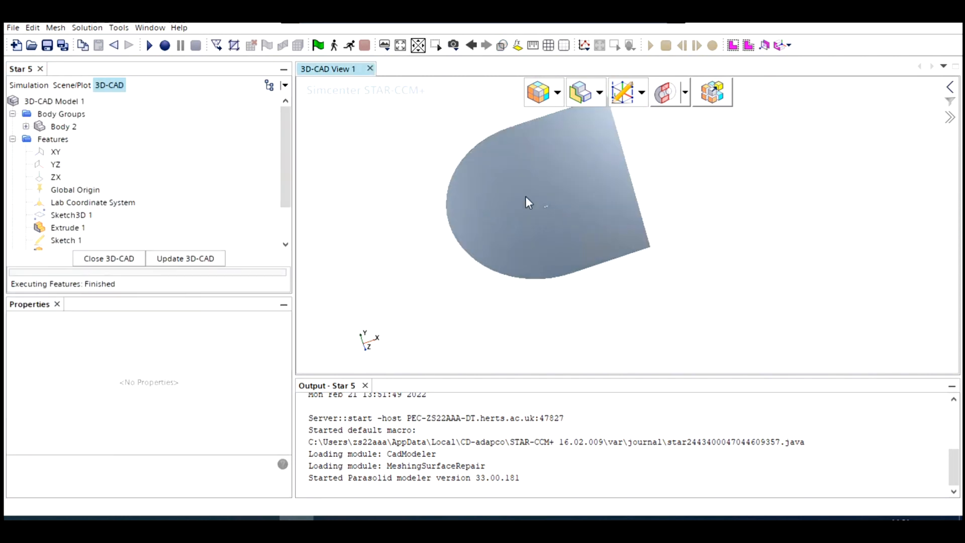
- Examine the aerofoil cutout up close, align the view along +Z with Y up, and switch to parallel projection
scroll(554, 226, "up", 3)
scroll(575, 195, "up", 2)
left_click_drag(583, 199, 559, 176)
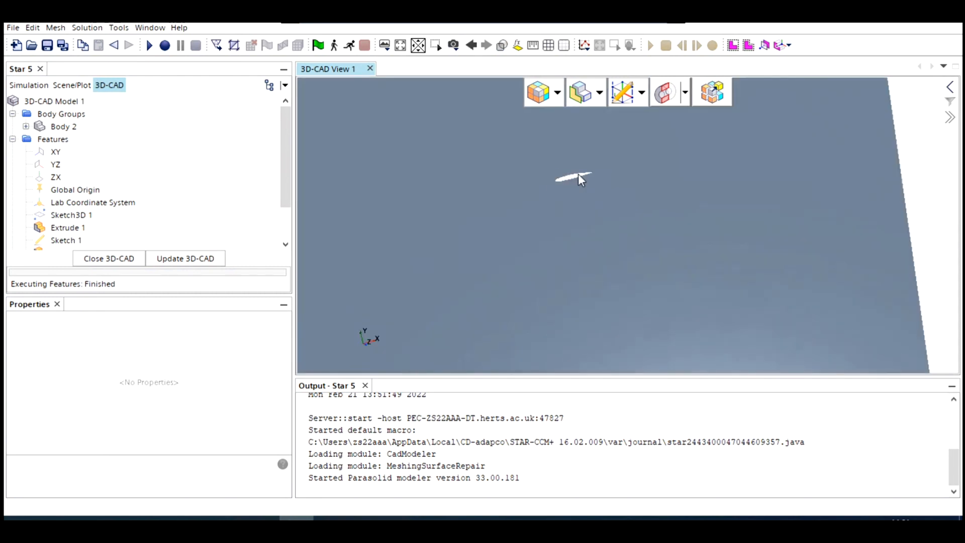
scroll(578, 180, "up", 5)
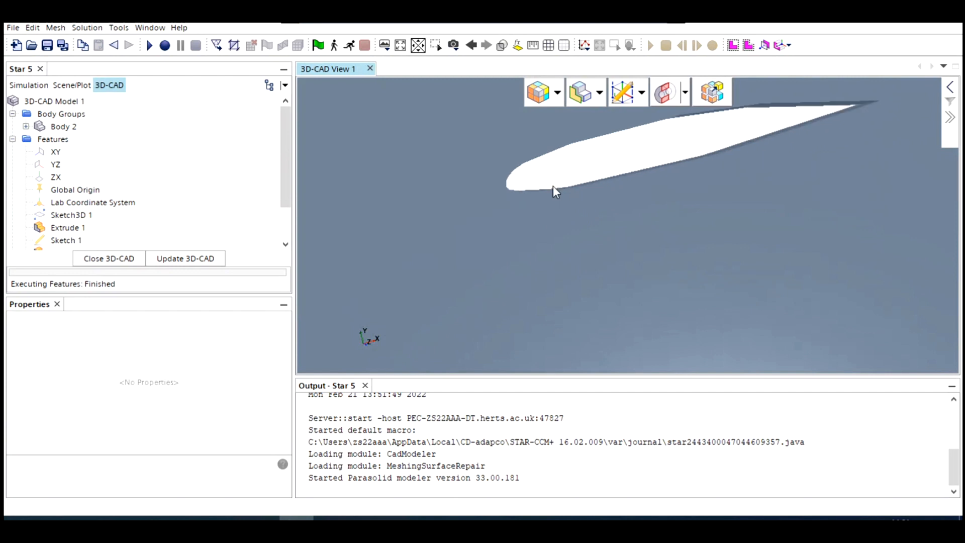
scroll(555, 191, "up", 1)
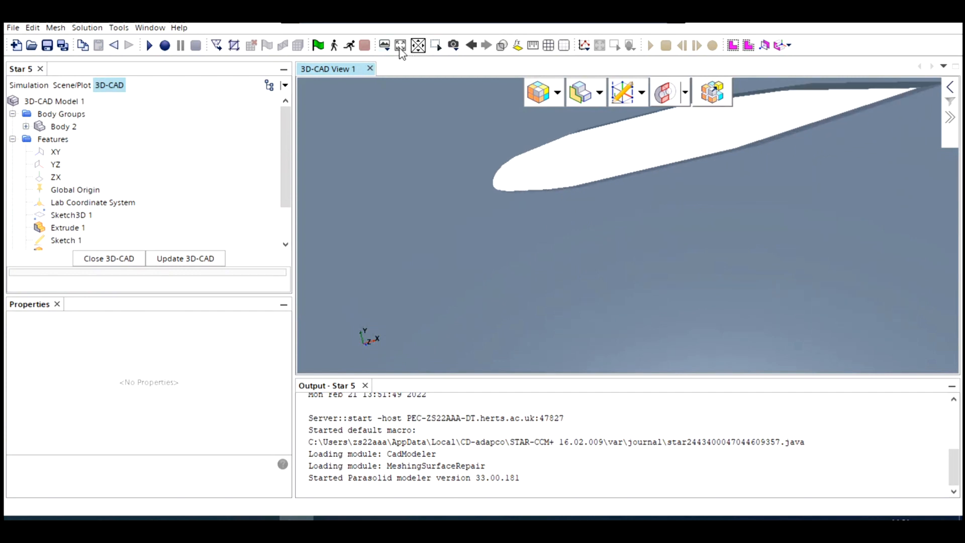
left_click(453, 45)
mouse_move(500, 131)
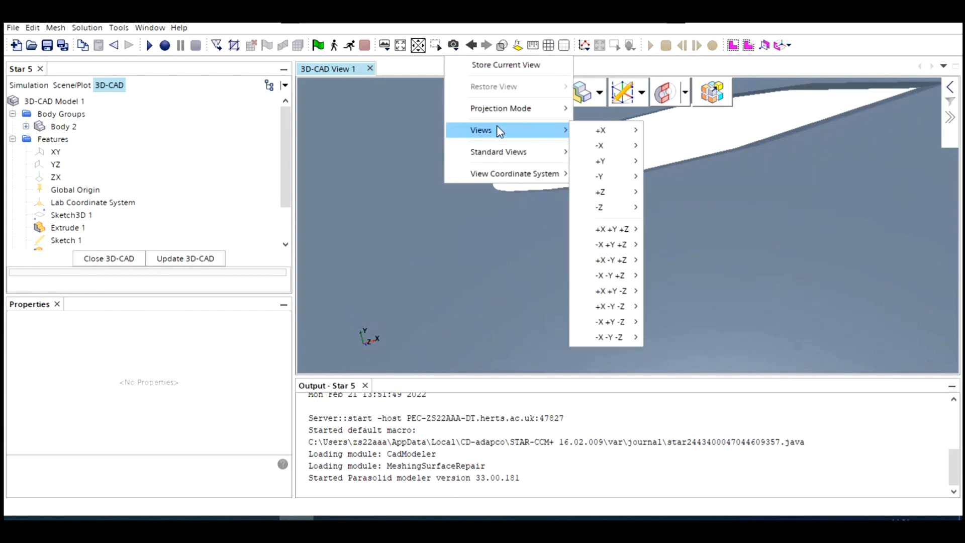
left_click(652, 190)
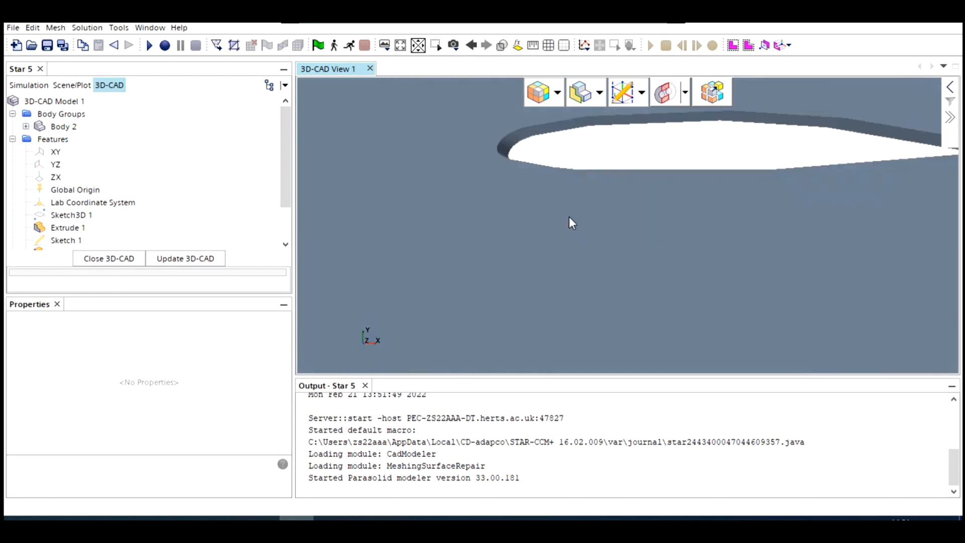
left_click(453, 45)
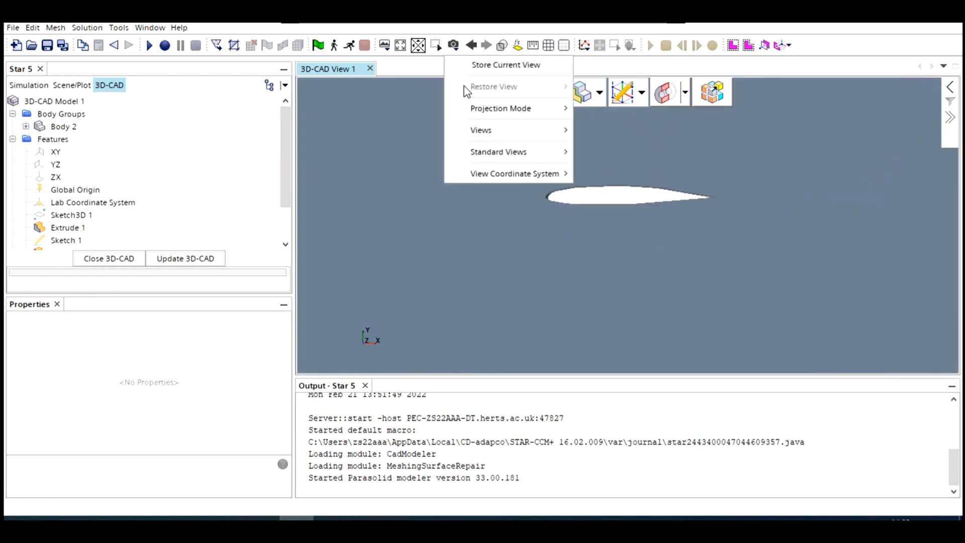
mouse_move(498, 108)
left_click(603, 123)
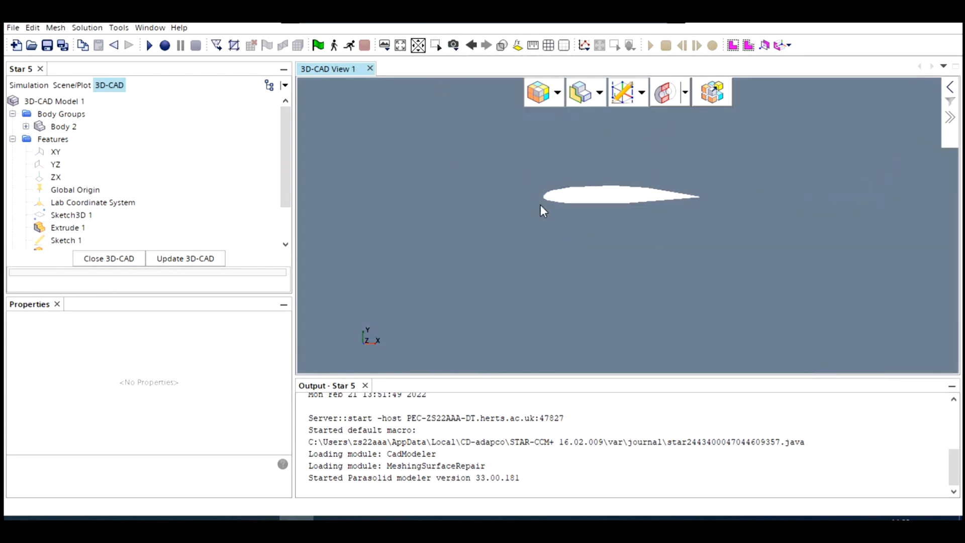
- Select both inner faces of the aerofoil cutout and rename them aerofoil
scroll(541, 242, "down", 8)
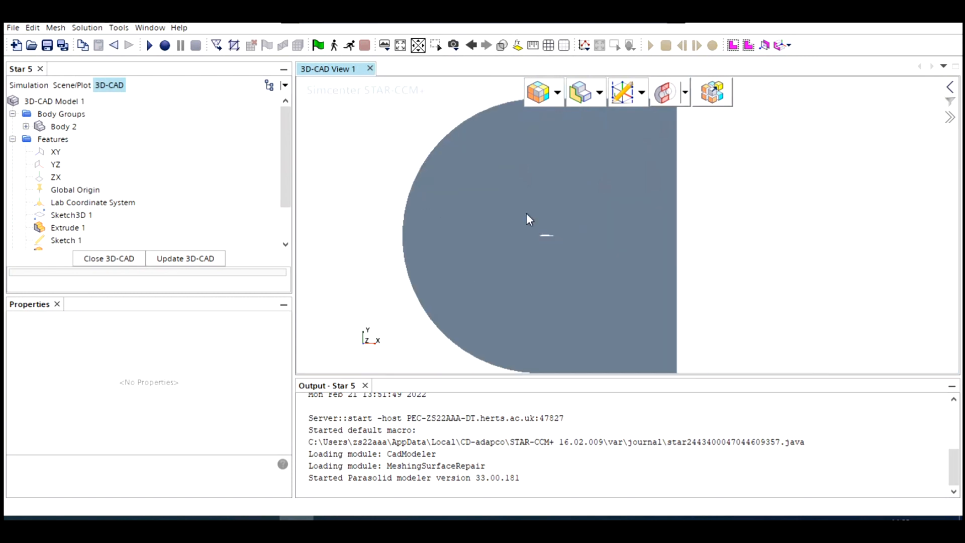
scroll(552, 225, "up", 10)
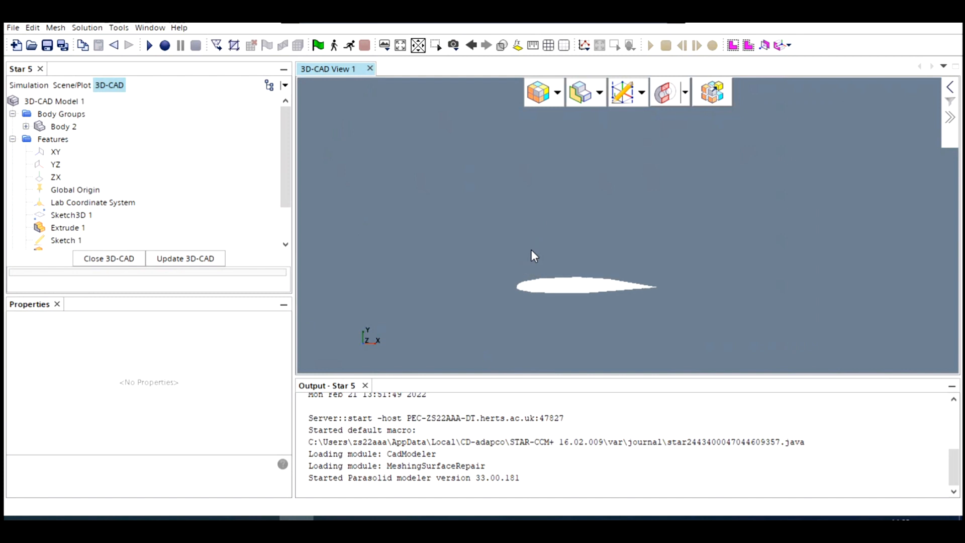
mouse_move(576, 294)
left_mouse_down()
mouse_move(594, 297)
mouse_move(573, 314)
mouse_move(602, 310)
left_mouse_up()
scroll(598, 305, "up", 3)
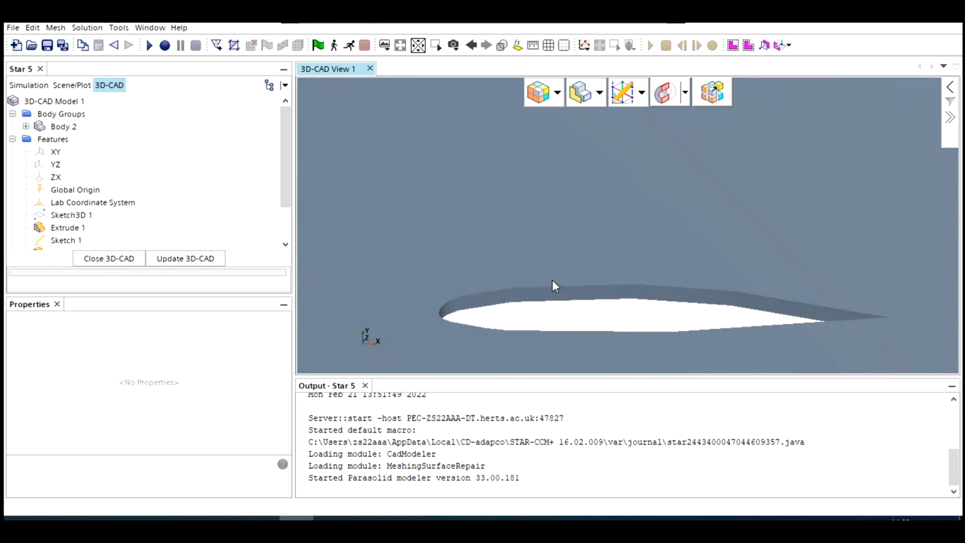
right_click(592, 294)
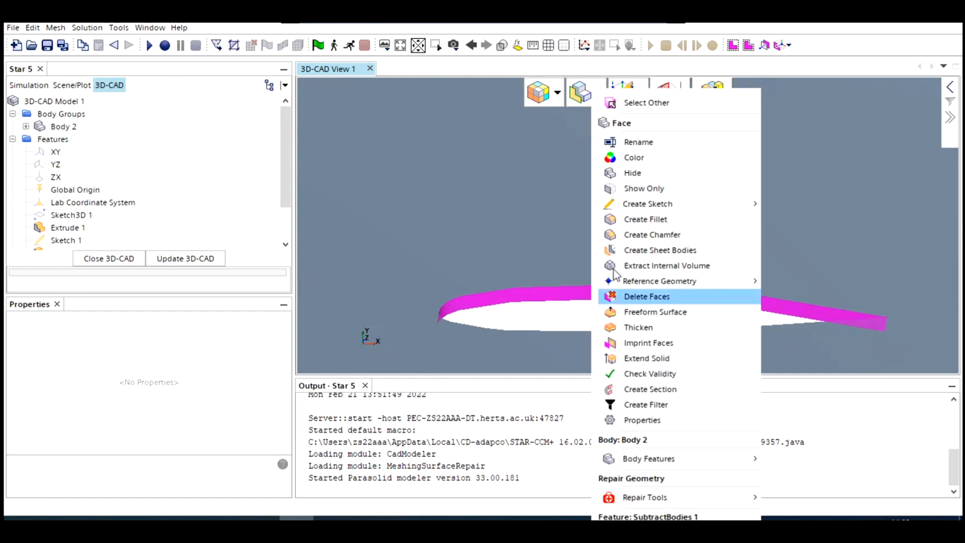
left_click(523, 277)
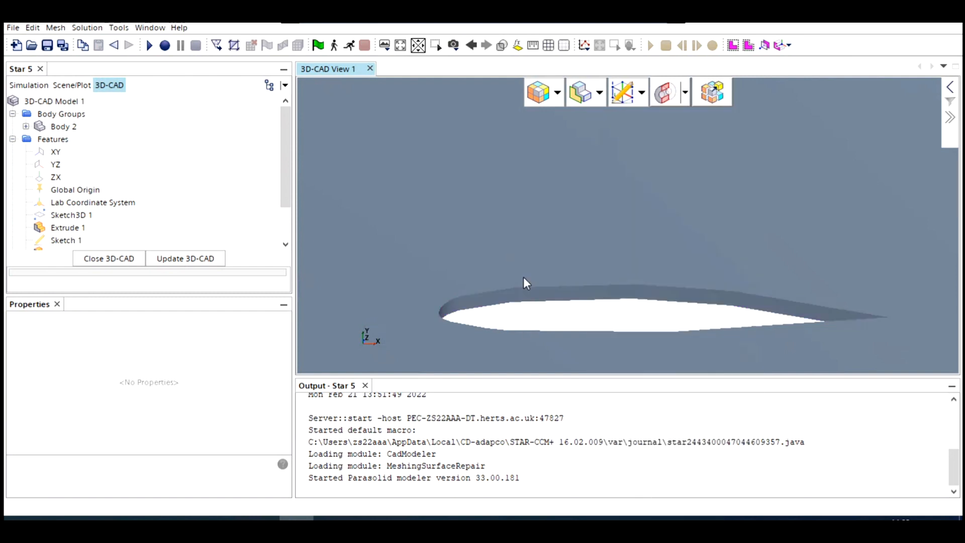
left_click_drag(523, 277, 554, 308)
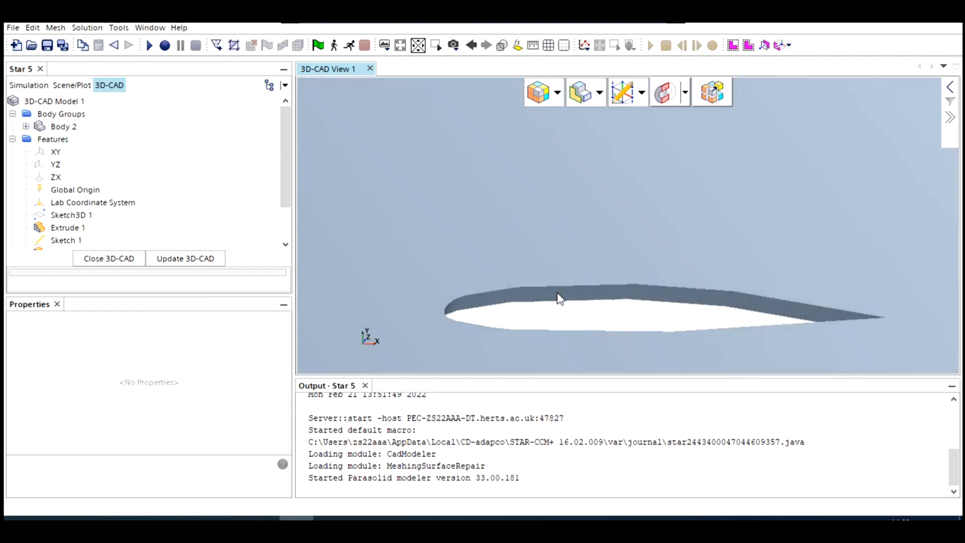
left_click(559, 297)
left_click_drag(552, 268, 544, 317)
left_click(544, 317, "ctrl")
right_click(551, 311)
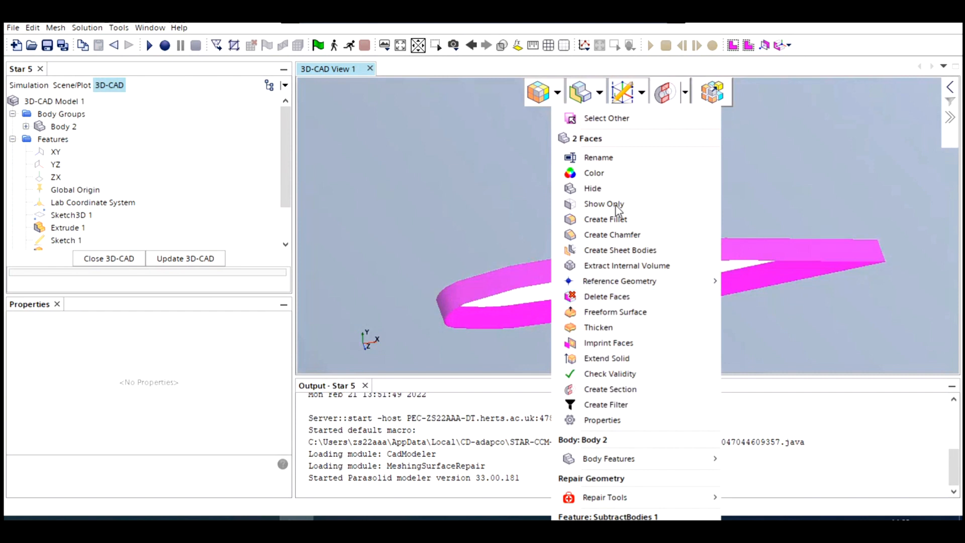
left_click(617, 160)
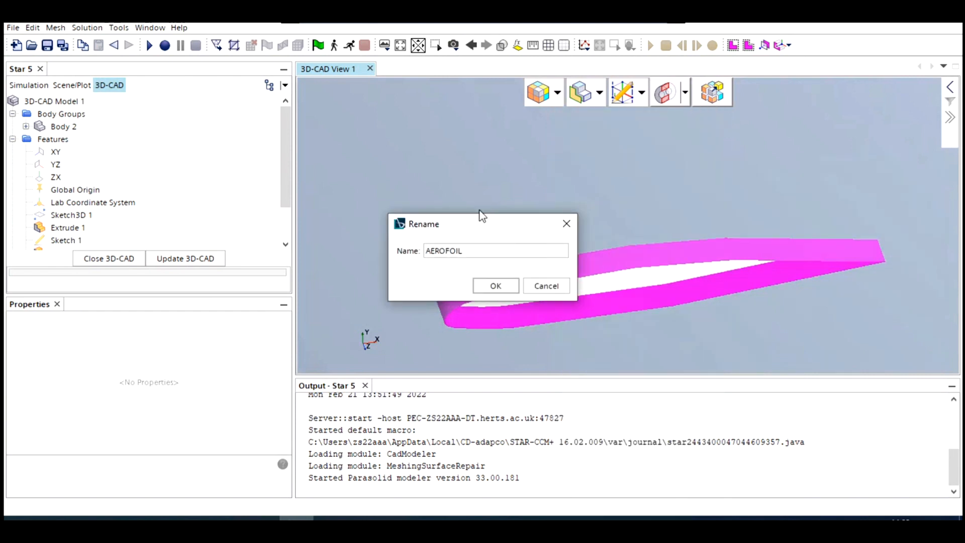
key("BackSpace")
key("BackSpace")
key("BackSpace")
key("BackSpace")
key("BackSpace")
key("BackSpace")
key("BackSpace")
key("BackSpace")
type("aerofoil")
left_click(485, 282)
- Select the domain's curved front face and the two straight faces adjoining it, and rename them inlet
scroll(434, 229, "down", 5)
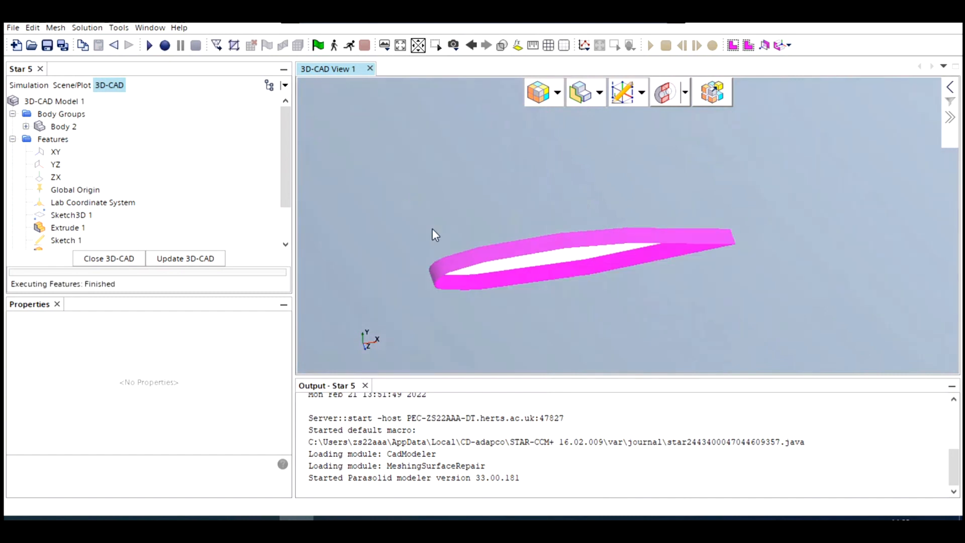
scroll(436, 231, "down", 6)
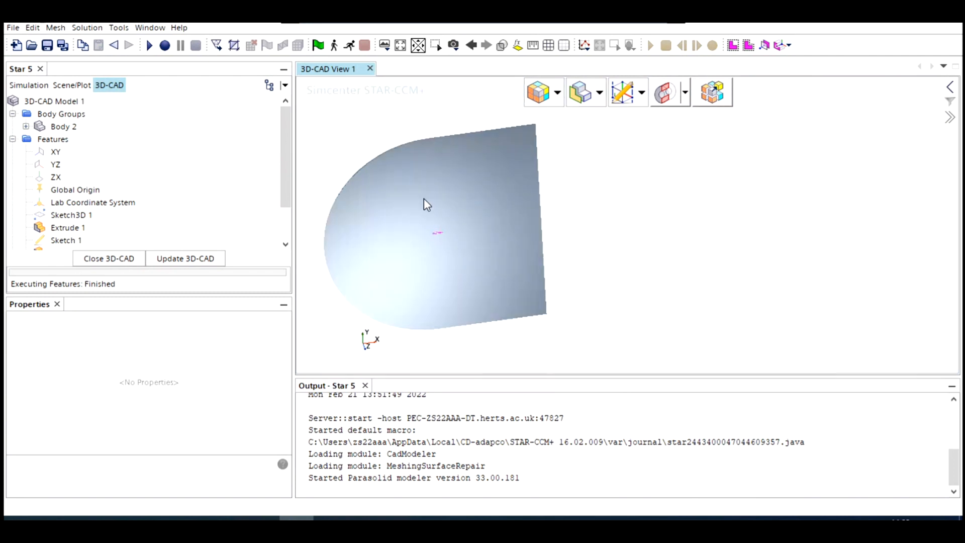
left_click_drag(424, 199, 452, 219)
scroll(437, 201, "up", 8)
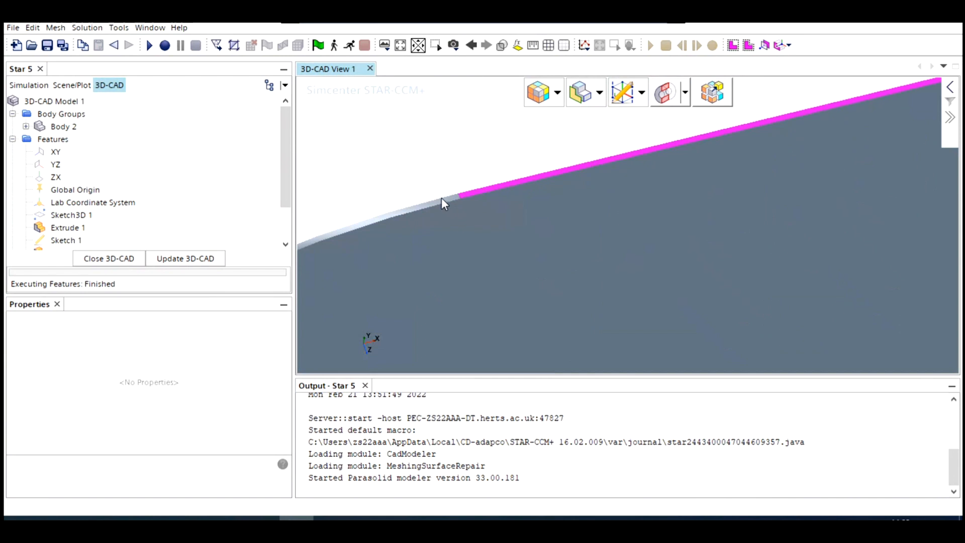
scroll(447, 230, "down", 5)
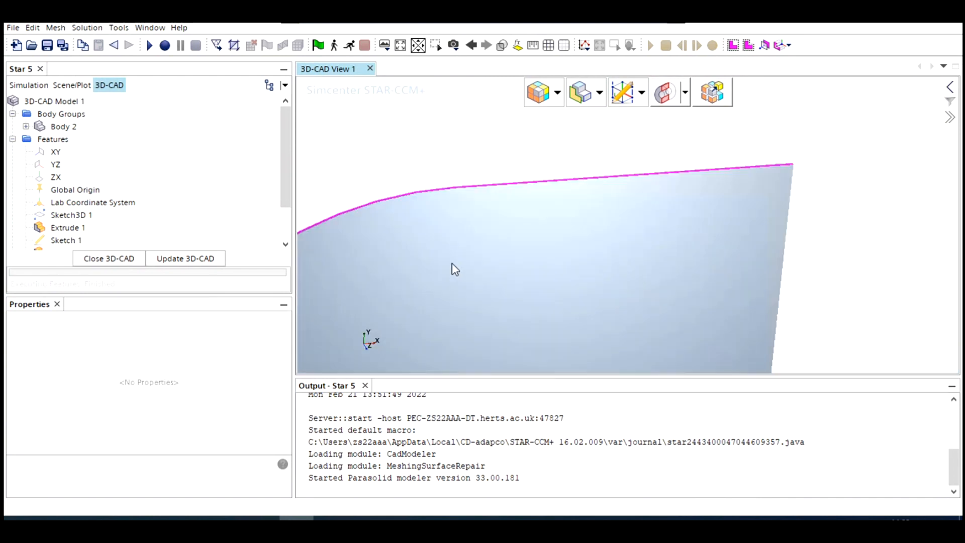
scroll(455, 270, "down", 4)
left_click_drag(470, 288, 458, 351)
scroll(458, 351, "up", 6)
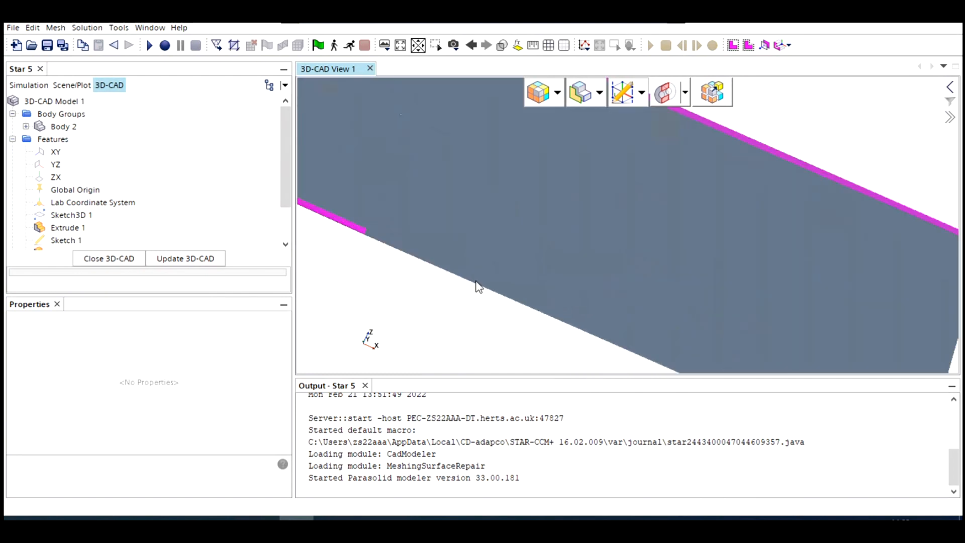
right_click(361, 234)
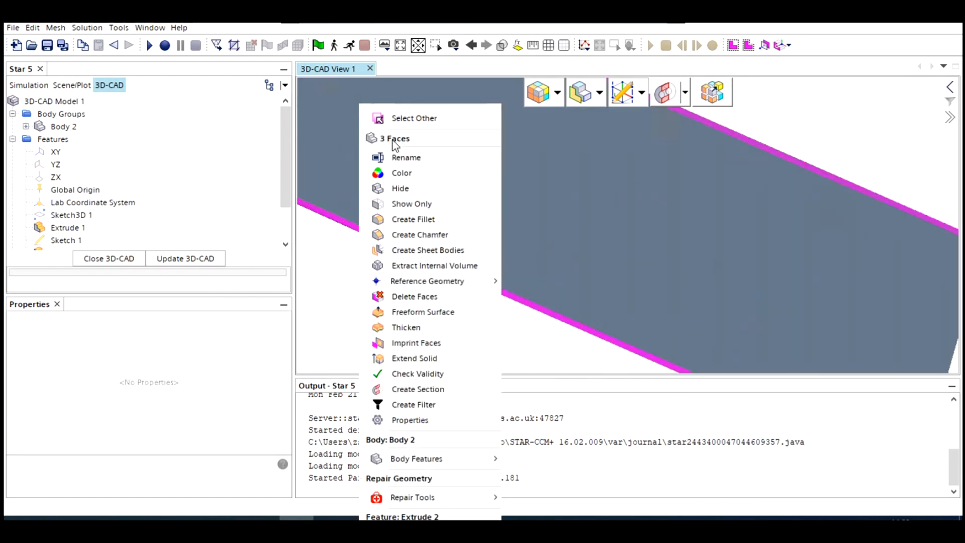
left_click(404, 157)
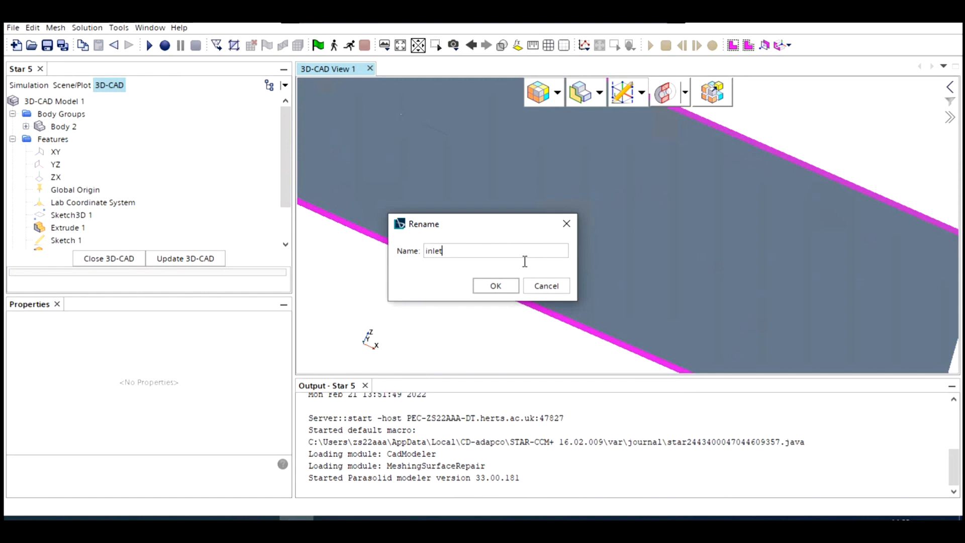
type("inlet")
left_click(495, 285)
- Rename the narrow flat face at the domain's downstream end as outlet
scroll(572, 239, "down", 5)
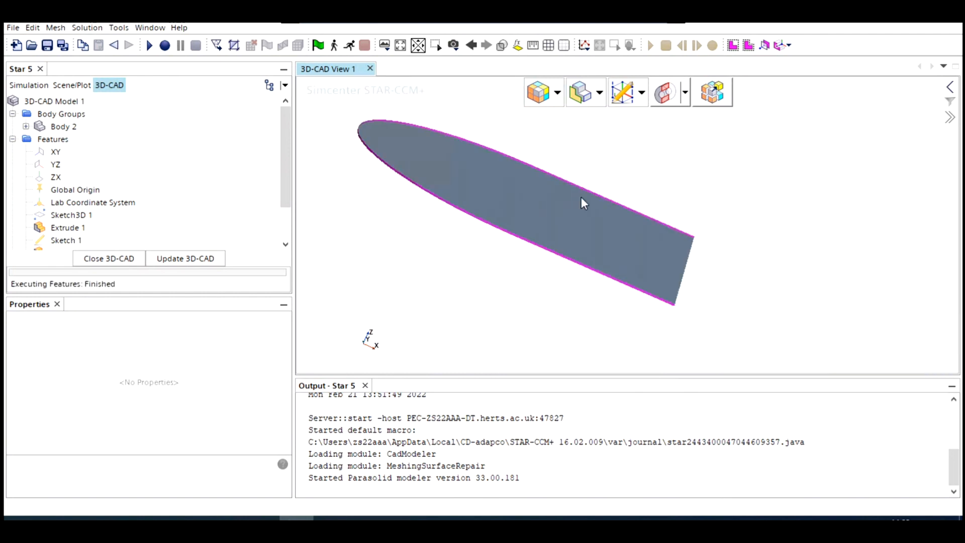
left_click_drag(583, 203, 704, 293)
scroll(689, 287, "up", 6)
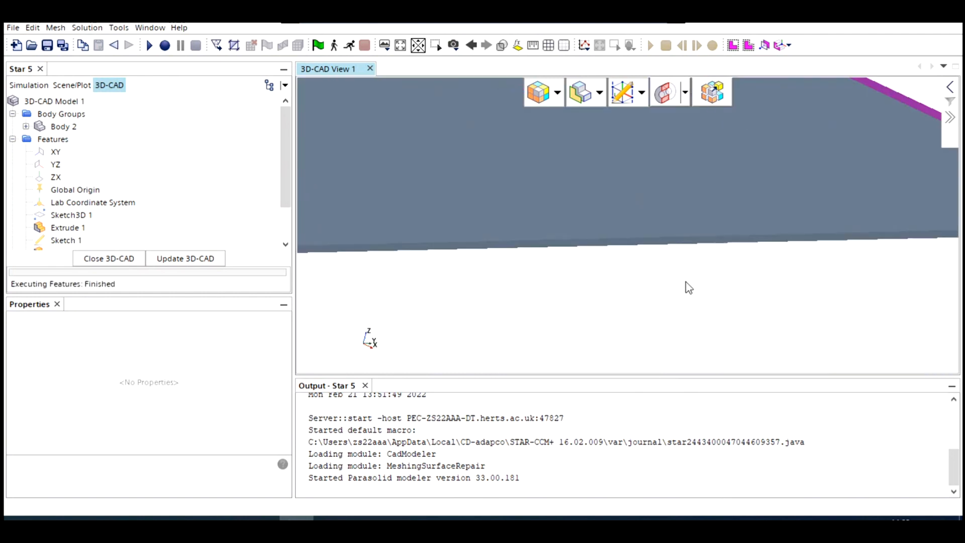
scroll(689, 287, "up", 2)
right_click(667, 215)
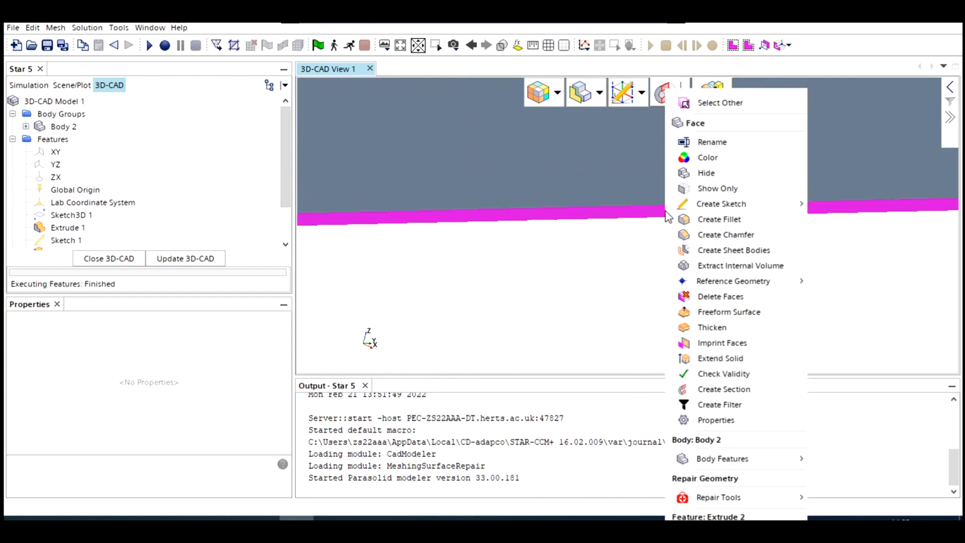
left_click(712, 143)
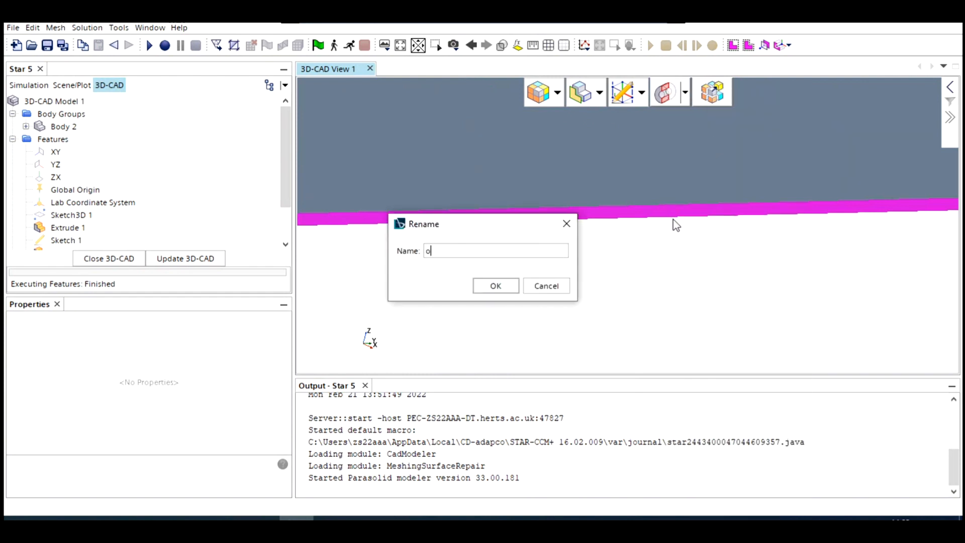
left_click(494, 284)
- Check which faces of Body 2 belong to the named faces aerofoil, inlet, outlet and Default
left_click_drag(415, 267, 343, 235)
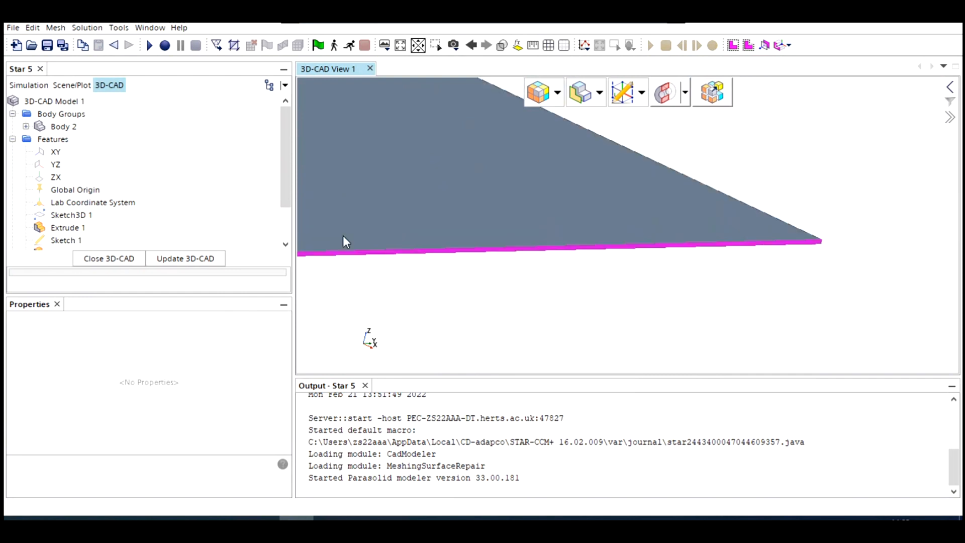
left_click(25, 126)
left_click(25, 127)
left_click(71, 140)
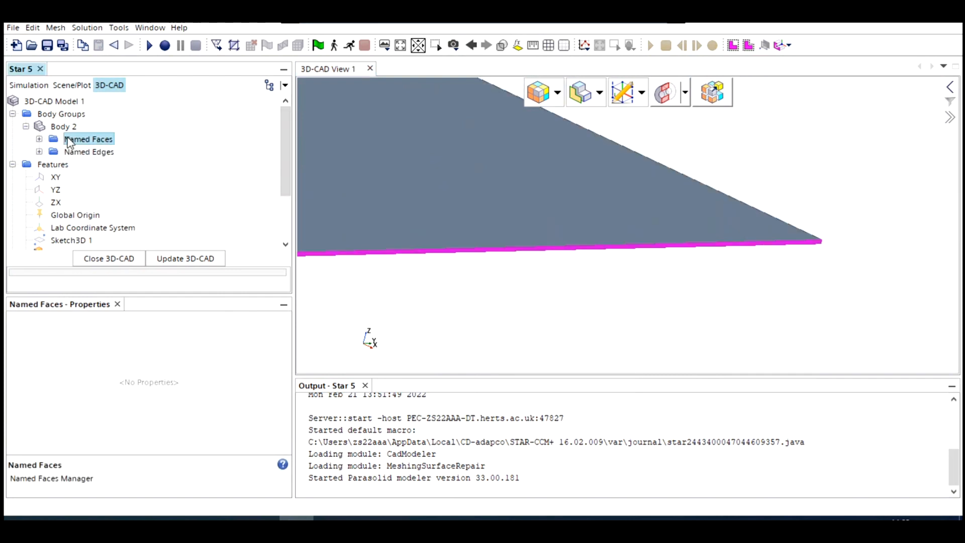
left_click(40, 139)
left_click(86, 151)
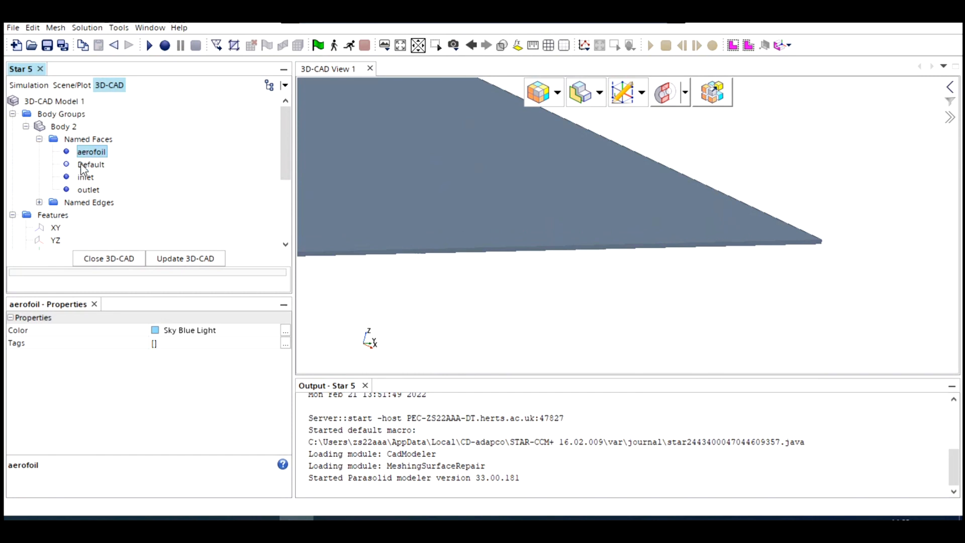
left_click(86, 176)
left_click_drag(403, 189, 442, 259)
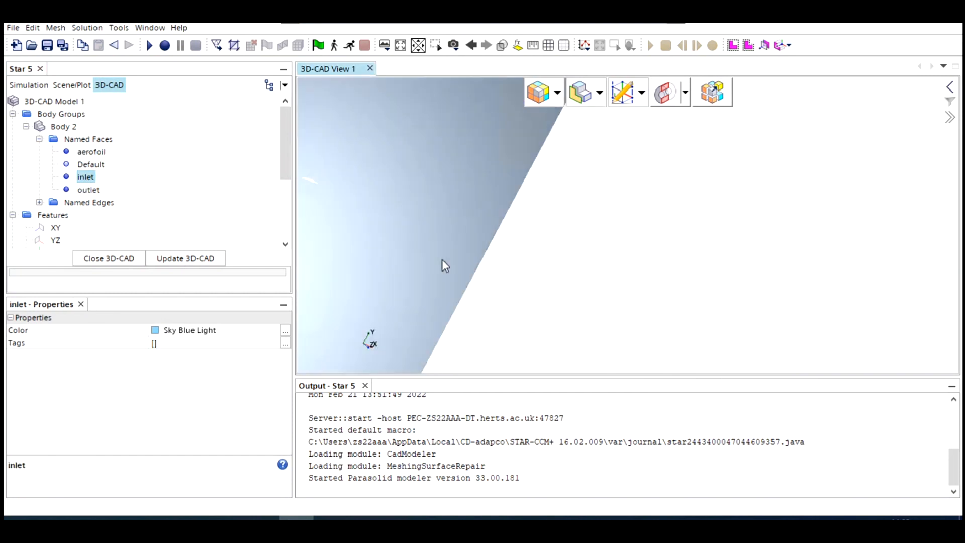
scroll(441, 260, "down", 5)
mouse_move(378, 295)
left_mouse_down()
mouse_move(419, 332)
mouse_move(388, 328)
mouse_move(392, 301)
left_mouse_up()
middle_click_drag(405, 166, 448, 287)
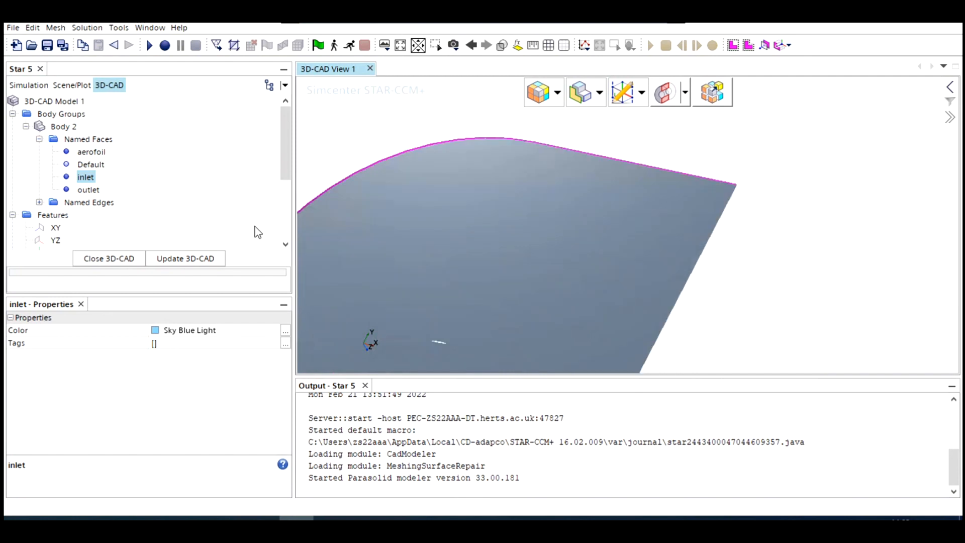
left_click(92, 190)
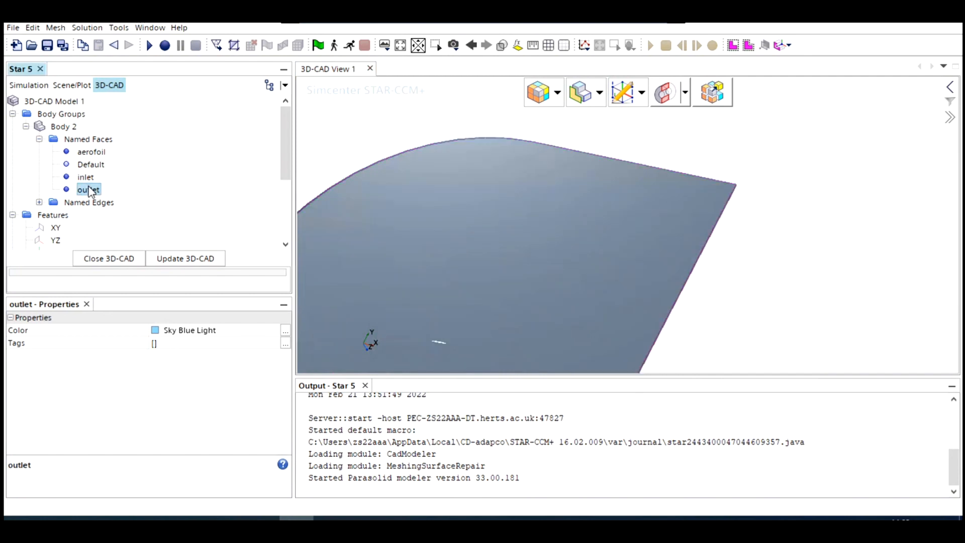
left_click(91, 152)
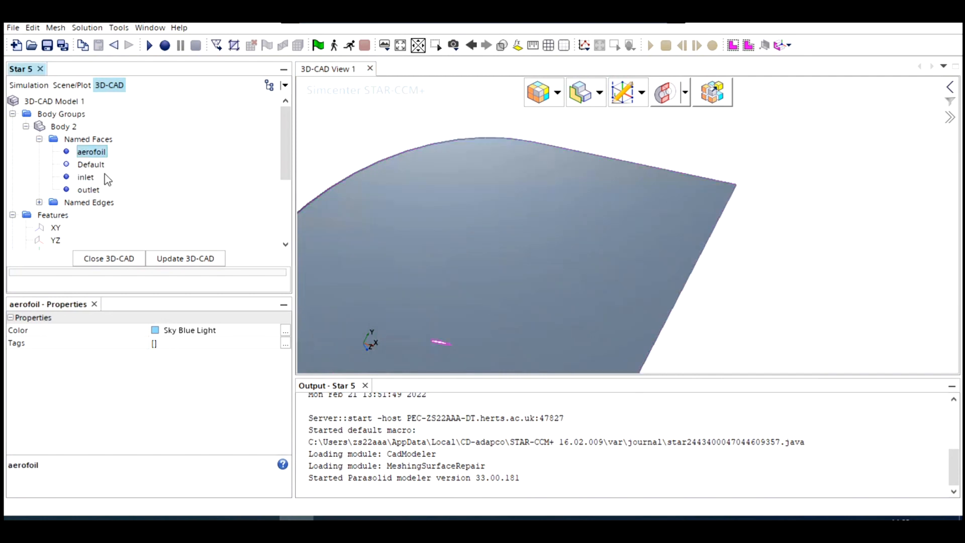
left_click(93, 167)
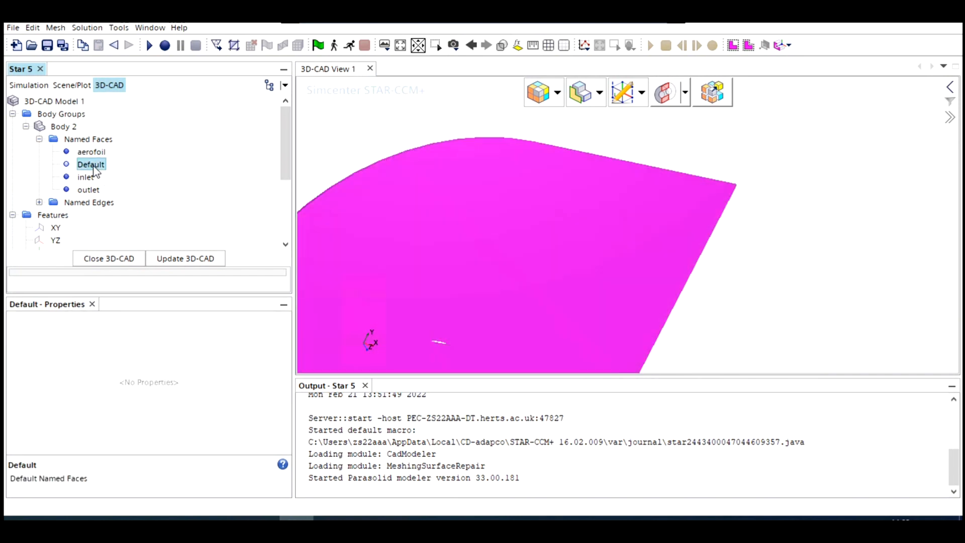
- Rename the large flat face on the rear side of the domain as z0
left_click(368, 133)
left_click_drag(368, 133, 400, 227)
right_click(429, 237)
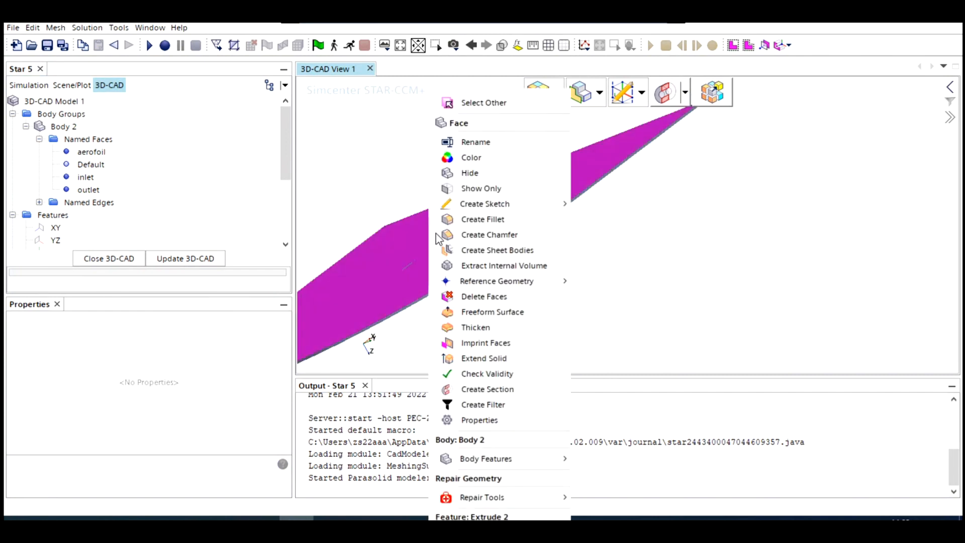
left_click(483, 145)
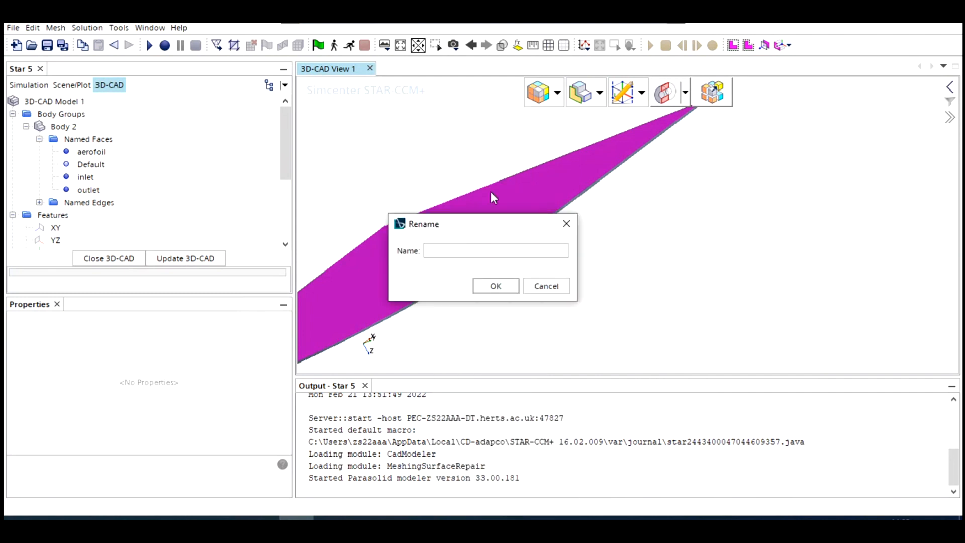
type("z0")
left_click(493, 286)
- Rename the opposite large flat face, on the front side of the domain, as z1
left_click_drag(523, 319, 495, 266)
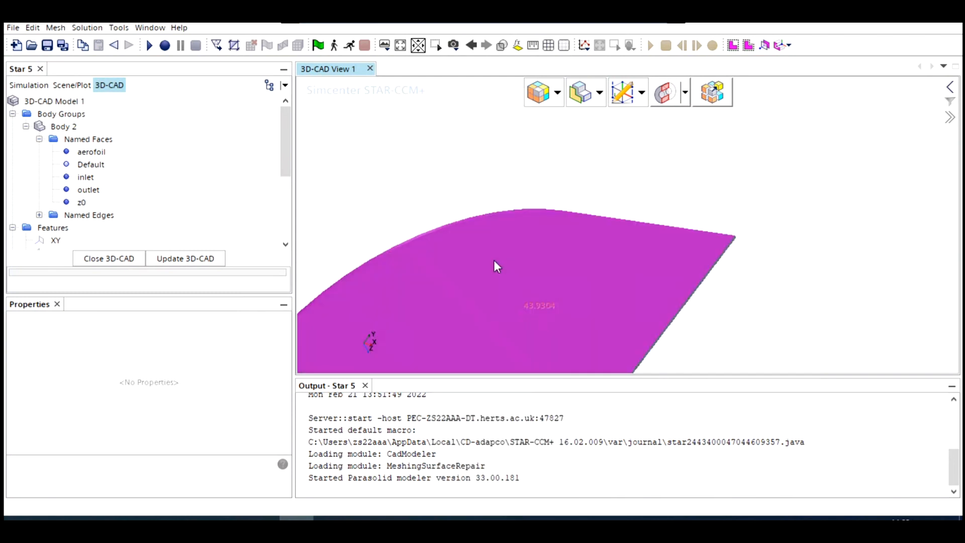
left_click(535, 151)
left_click(531, 243)
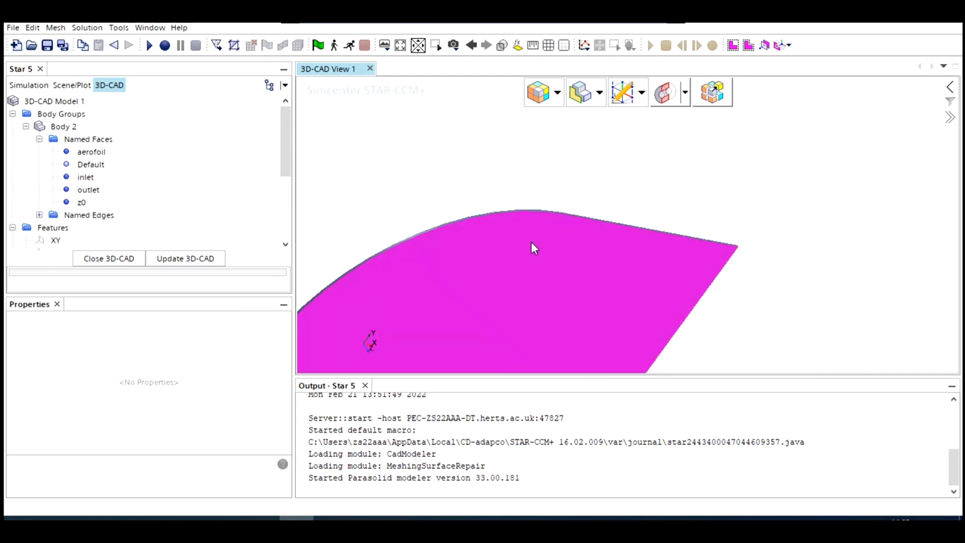
right_click(532, 243)
left_click(571, 142)
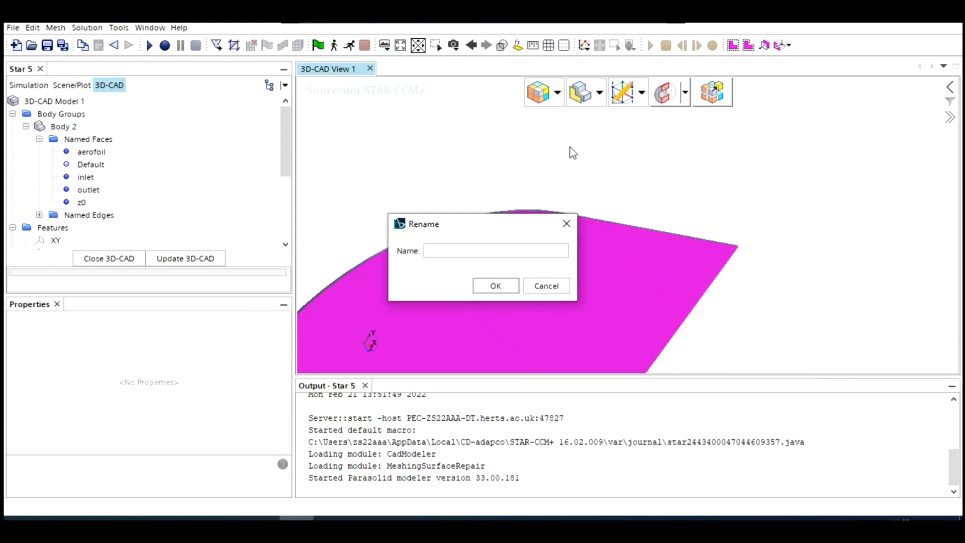
type("z1")
left_click(511, 280)
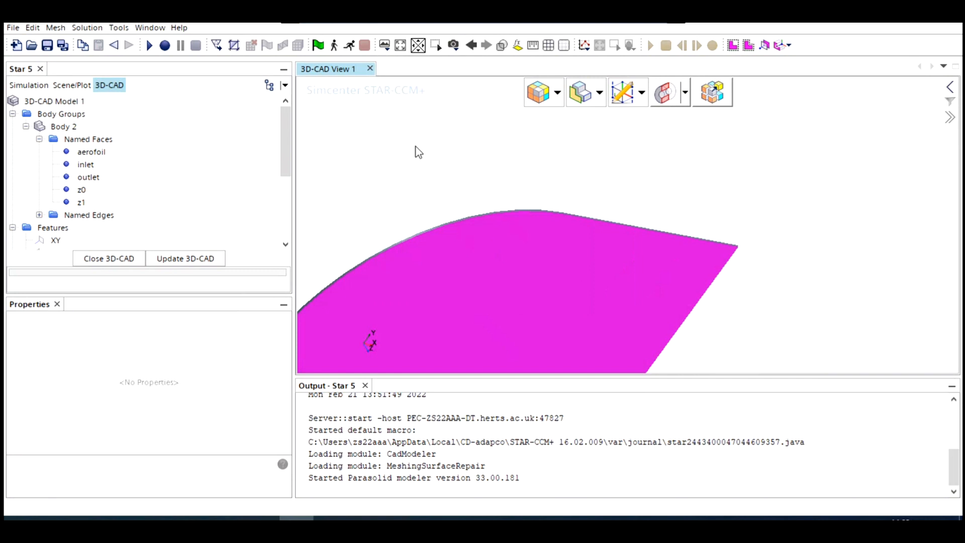
- Check which faces of Body 2 belong to the named faces inlet and z0, and view the whole domain
left_click(87, 166)
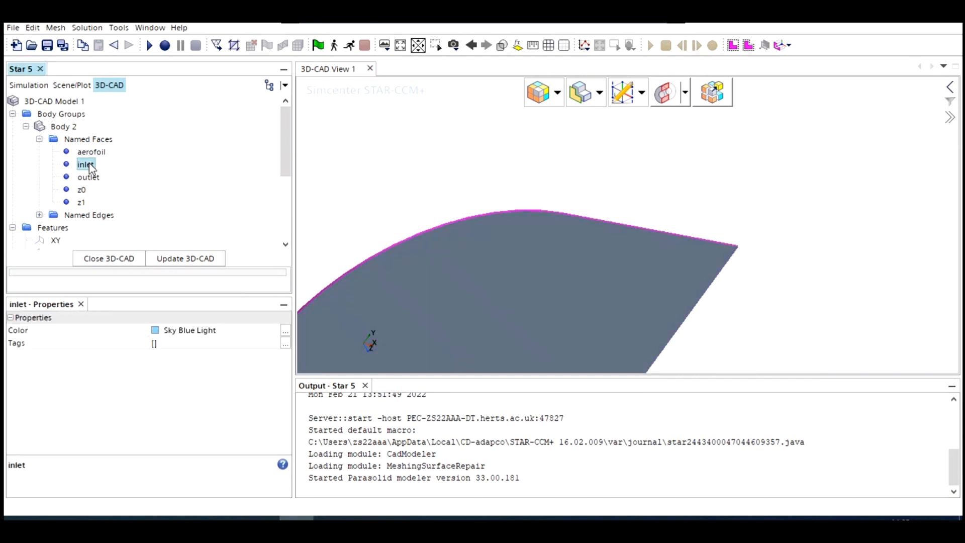
left_click(82, 189)
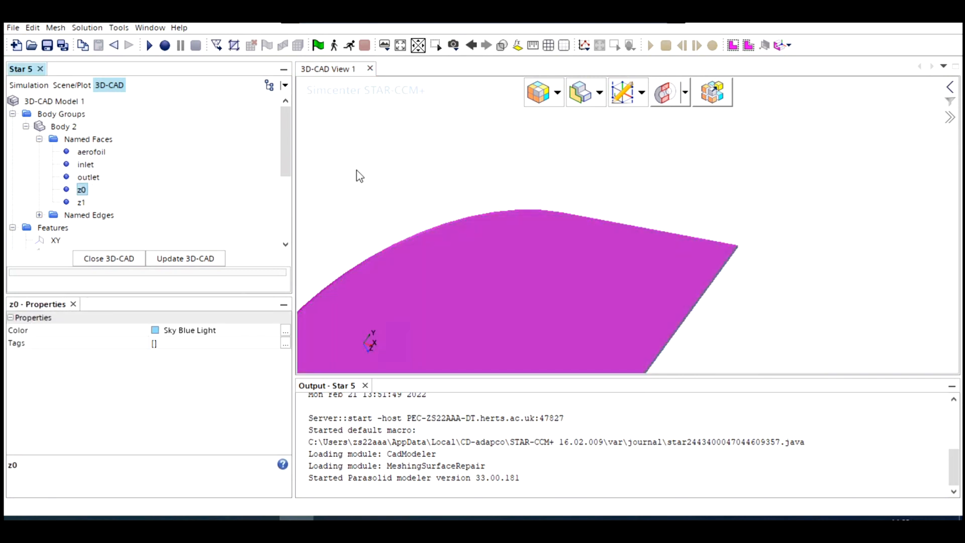
left_click(370, 177)
left_click_drag(381, 179, 436, 234)
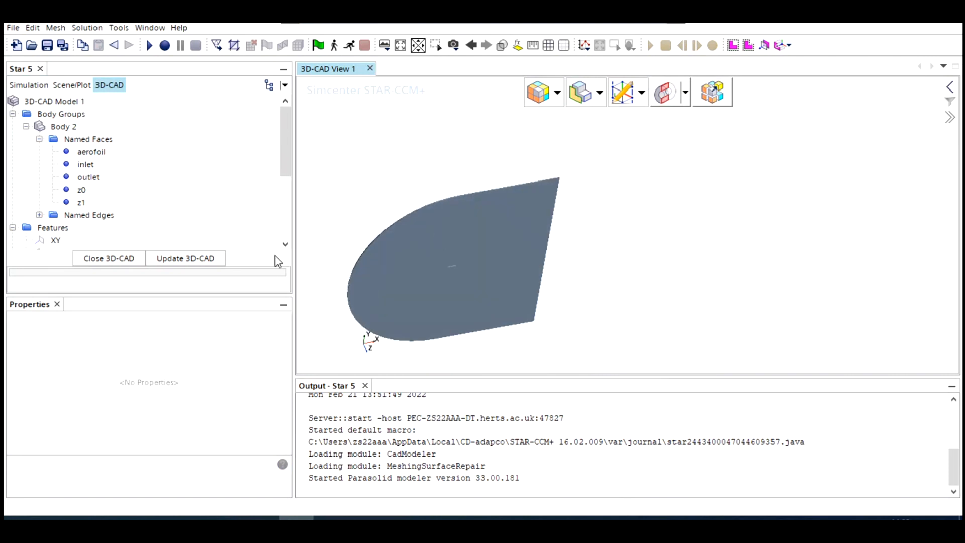
- Update and close the 3D-CAD model, and select Body 2 among the body groups of 3D-CAD Model 1
left_click(201, 259)
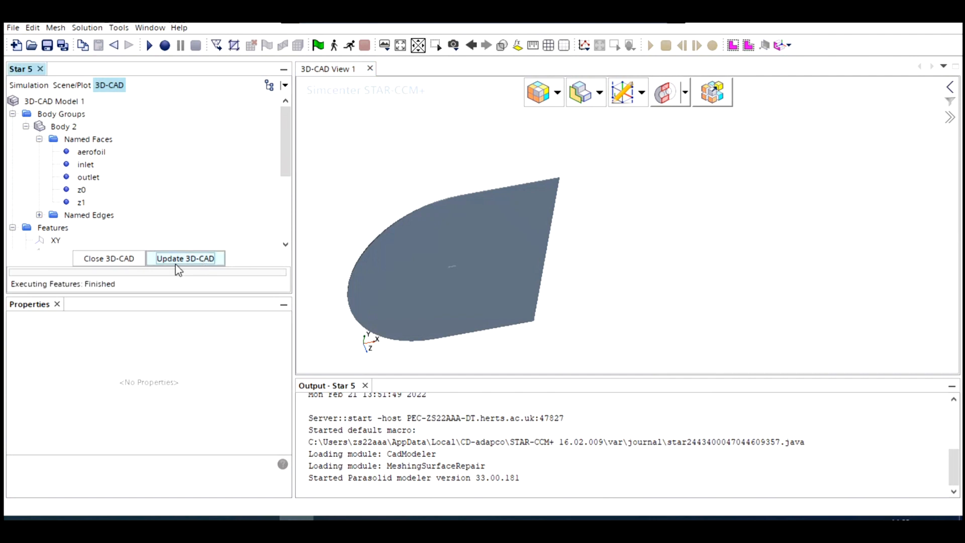
left_click(99, 263)
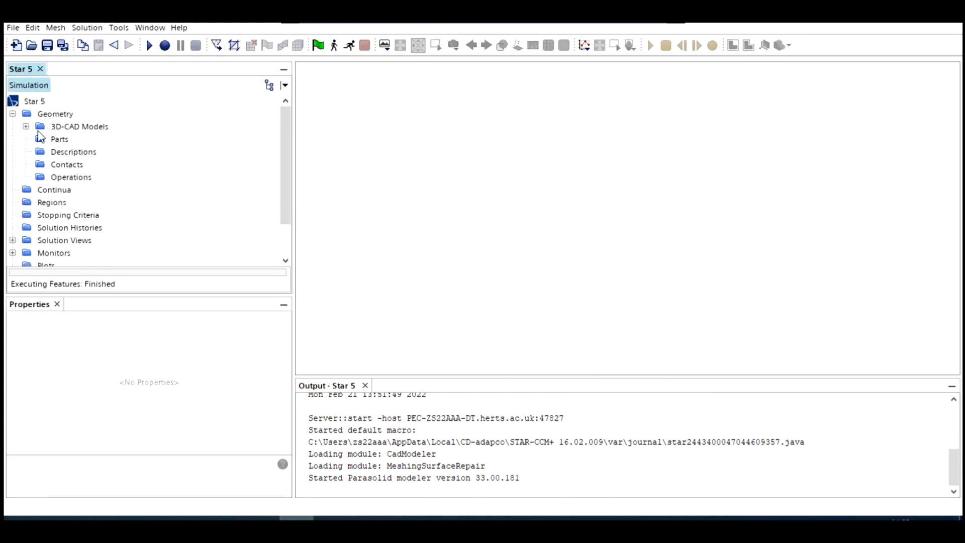
left_click(26, 127)
left_click(39, 139)
left_click(84, 153)
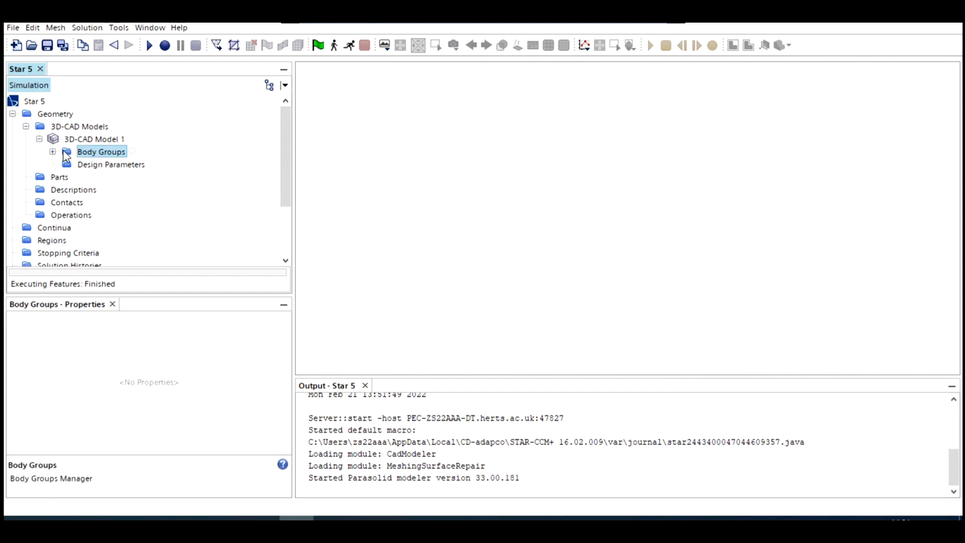
left_click(52, 152)
left_click(112, 177)
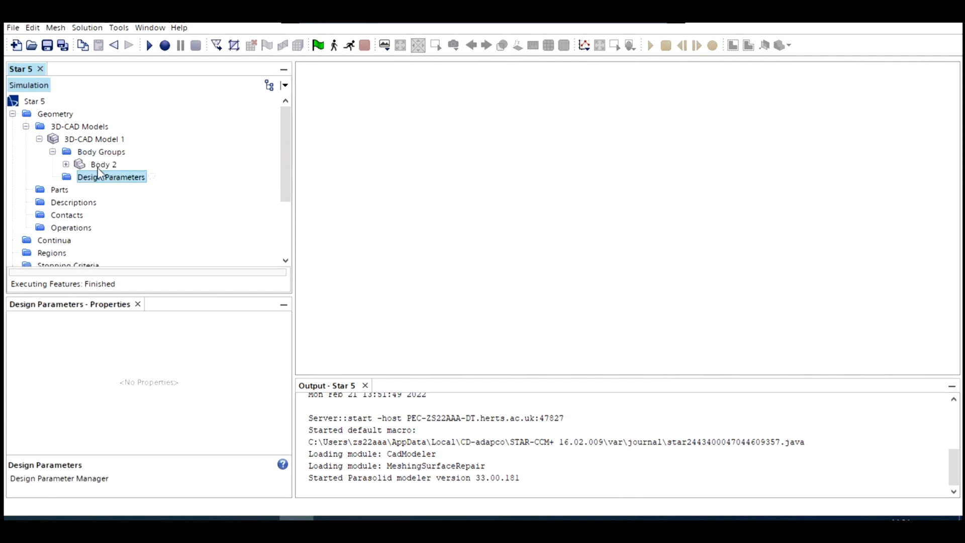
left_click(82, 165)
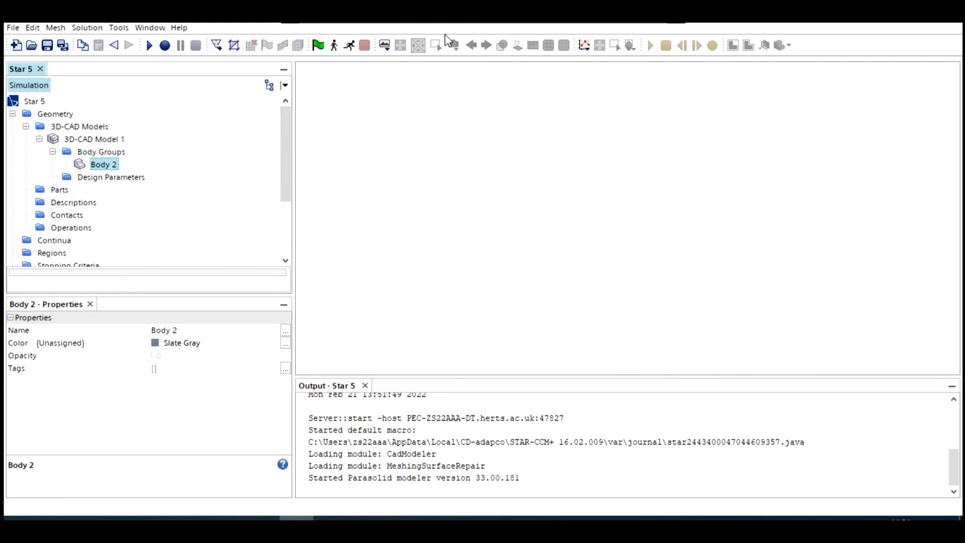
- Create a geometry scene for the simulation and clear the body selection
left_click(385, 46)
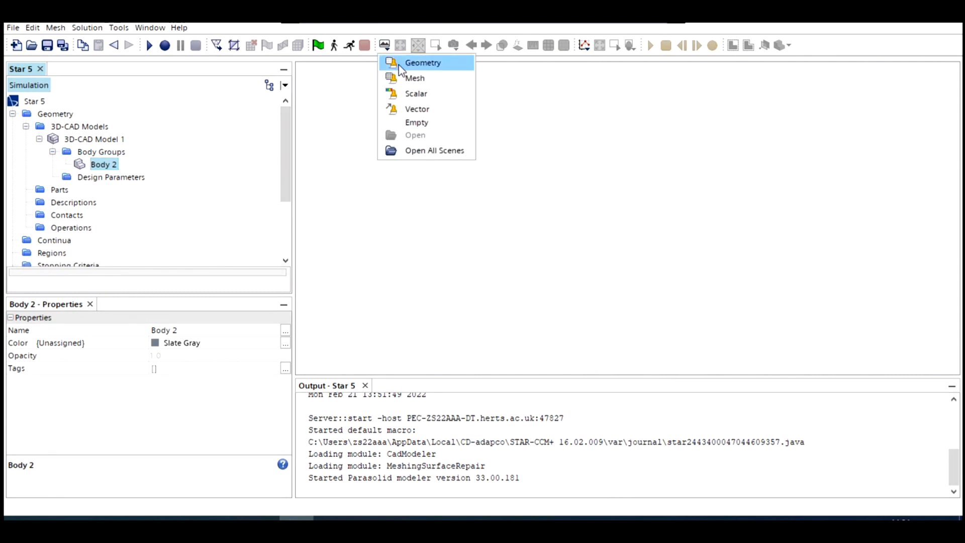
left_click(402, 64)
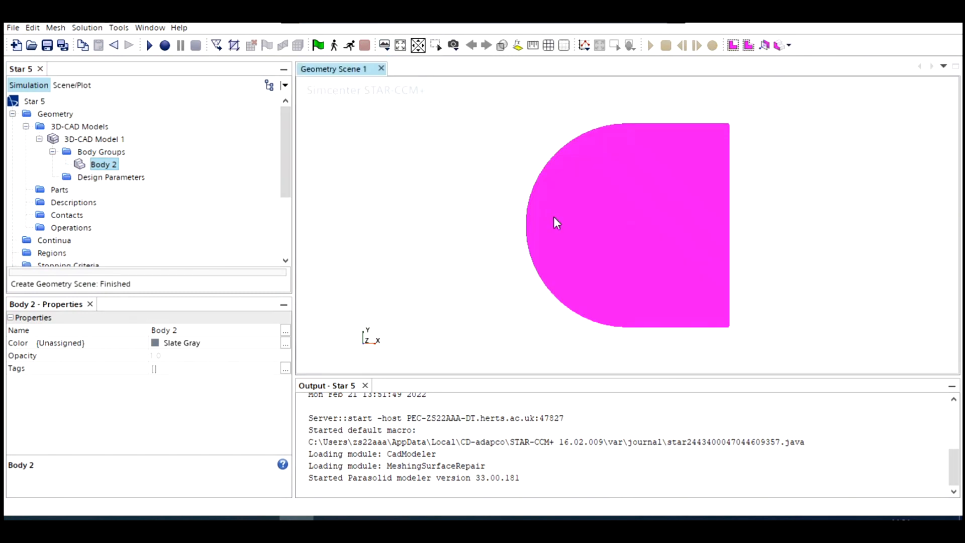
left_click(614, 213)
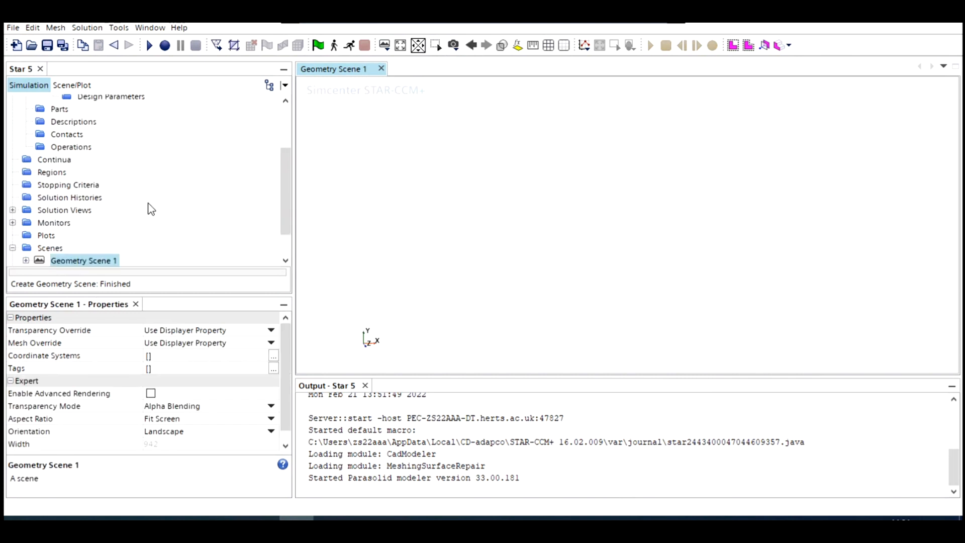
- Examine the shape of Body 2 and its aerofoil cutout by highlighting the body in the geometry scene
scroll(126, 191, "up", 1)
scroll(121, 185, "up", 1)
left_click(103, 164)
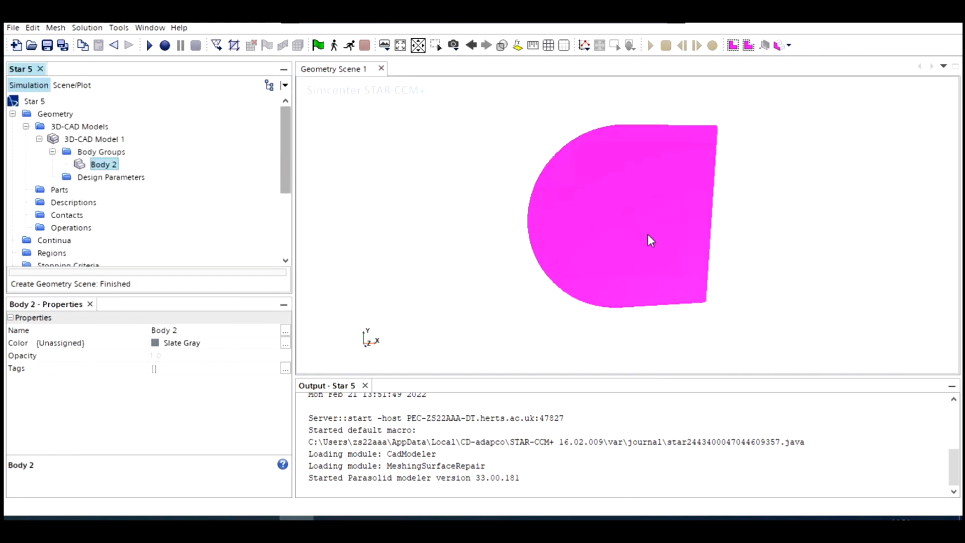
scroll(618, 215, "up", 3)
scroll(618, 215, "up", 2)
scroll(575, 256, "down", 4)
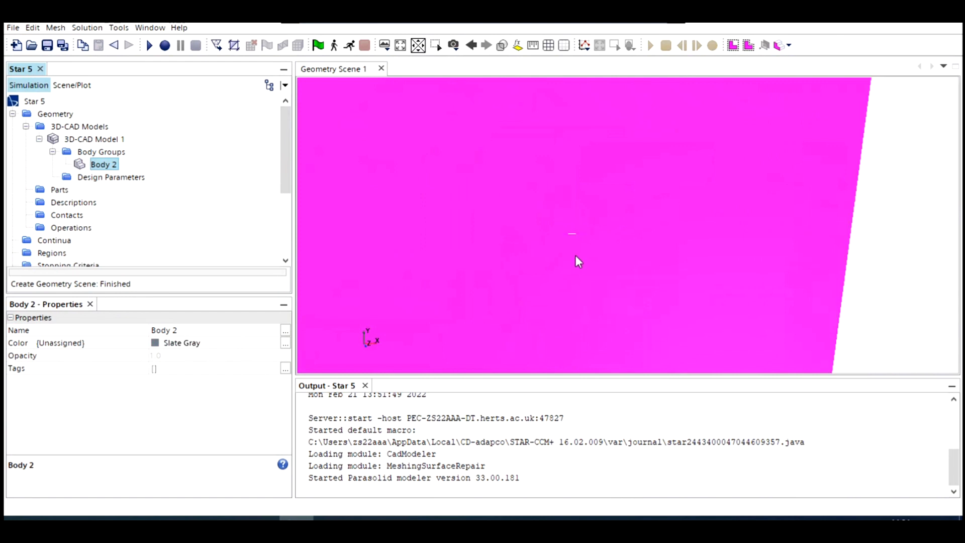
scroll(575, 255, "down", 2)
mouse_move(464, 219)
left_mouse_down()
mouse_move(509, 240)
mouse_move(487, 192)
mouse_move(526, 237)
mouse_move(546, 244)
mouse_move(640, 231)
left_mouse_up()
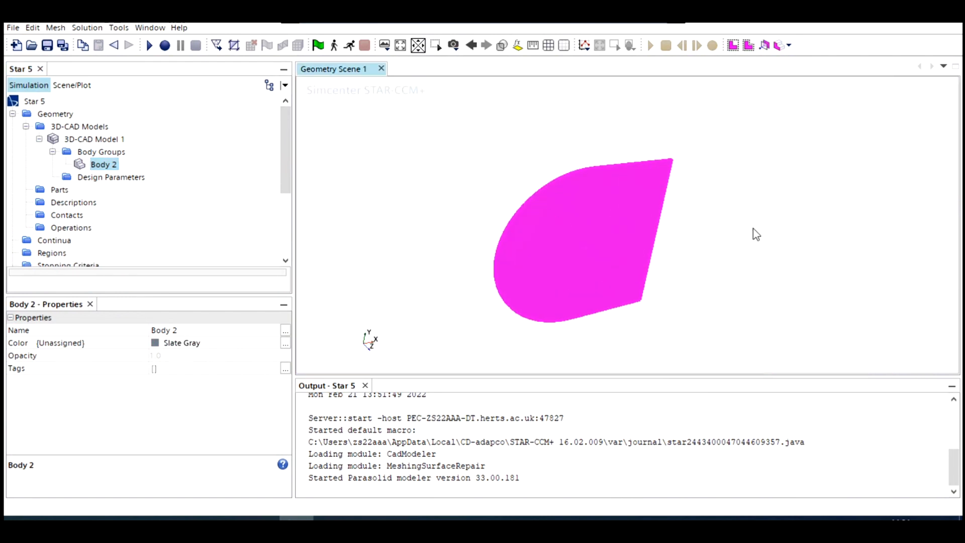
left_click(673, 254)
scroll(103, 143, "up", 2)
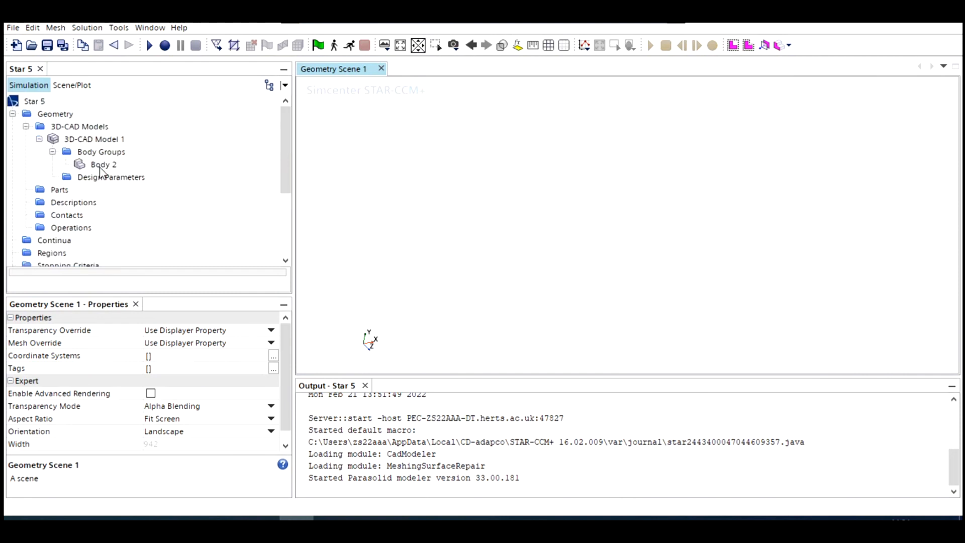
left_click(106, 166)
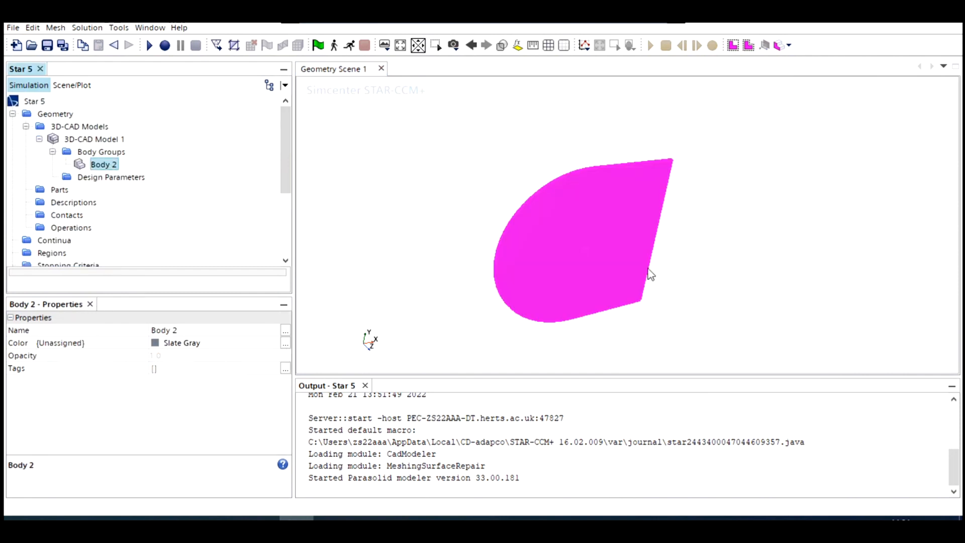